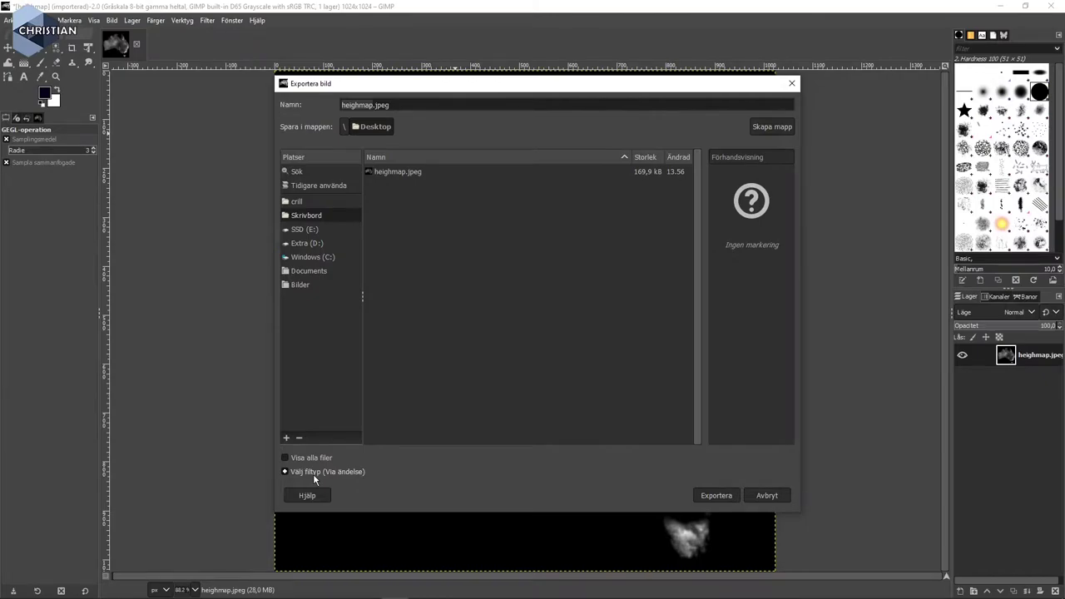
Choose raw image data (Råa bilddata) as the export file type for the heightmap image.
left_click(309, 471)
scroll(381, 439, "down", 3)
scroll(380, 438, "down", 10)
scroll(375, 459, "down", 1)
scroll(372, 458, "down", 1)
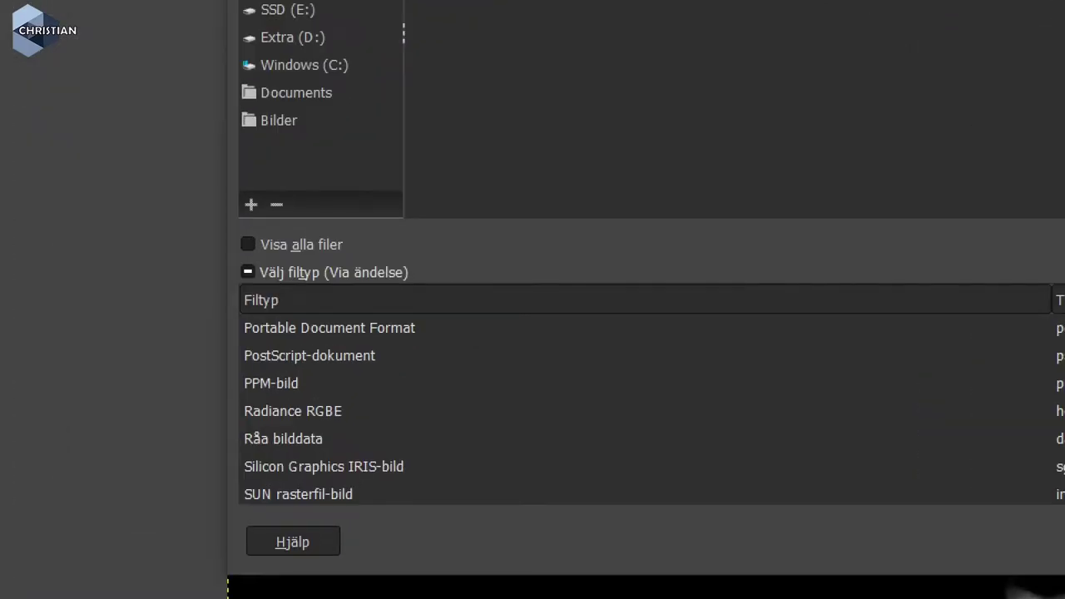
left_click_drag(180, 420, 260, 419)
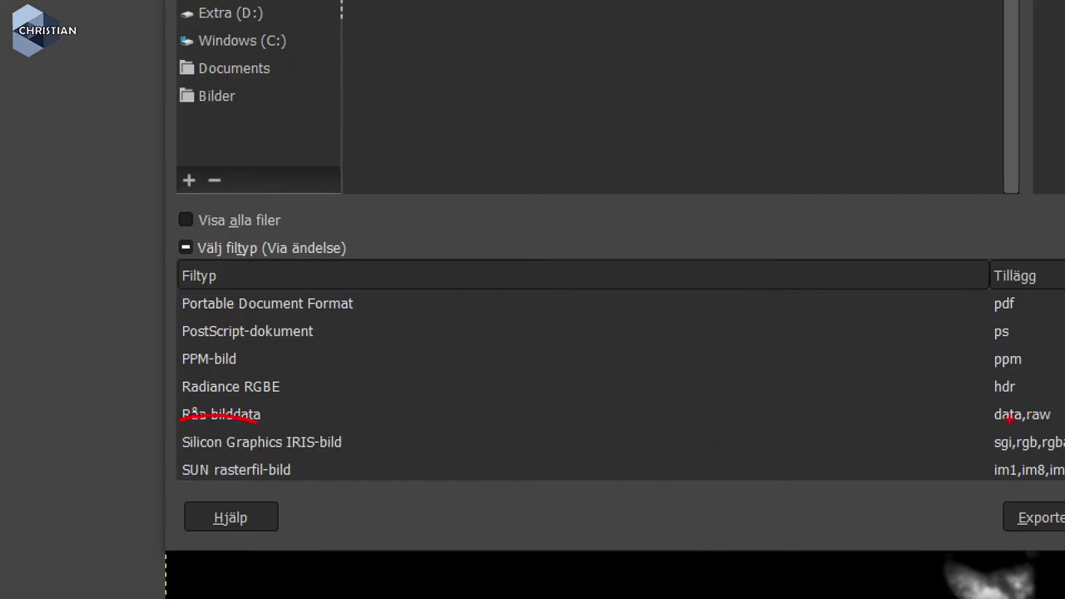
left_click_drag(1006, 426, 1057, 427)
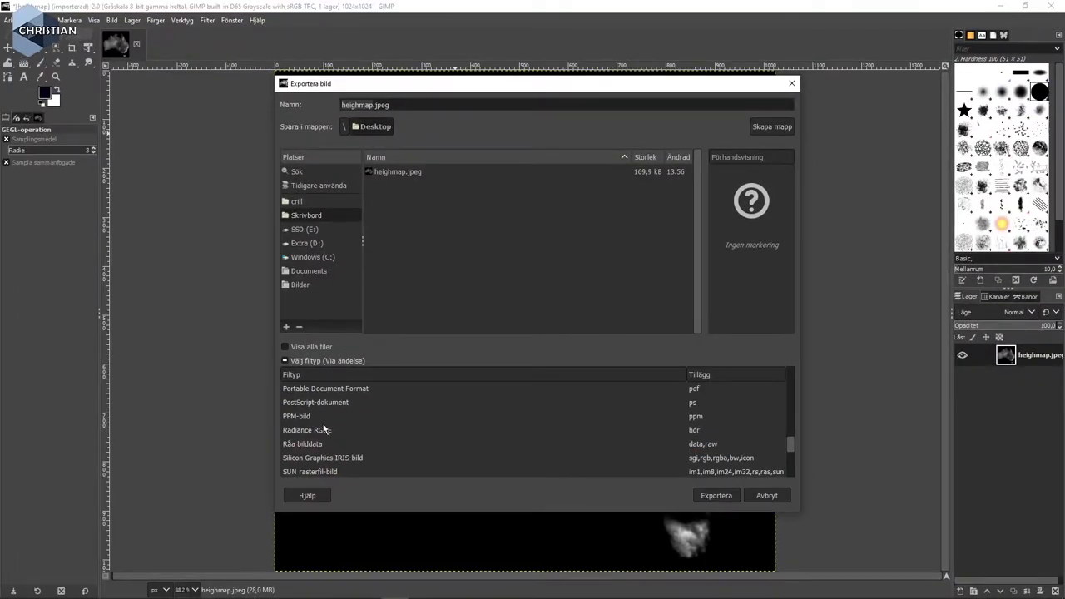
left_click(324, 444)
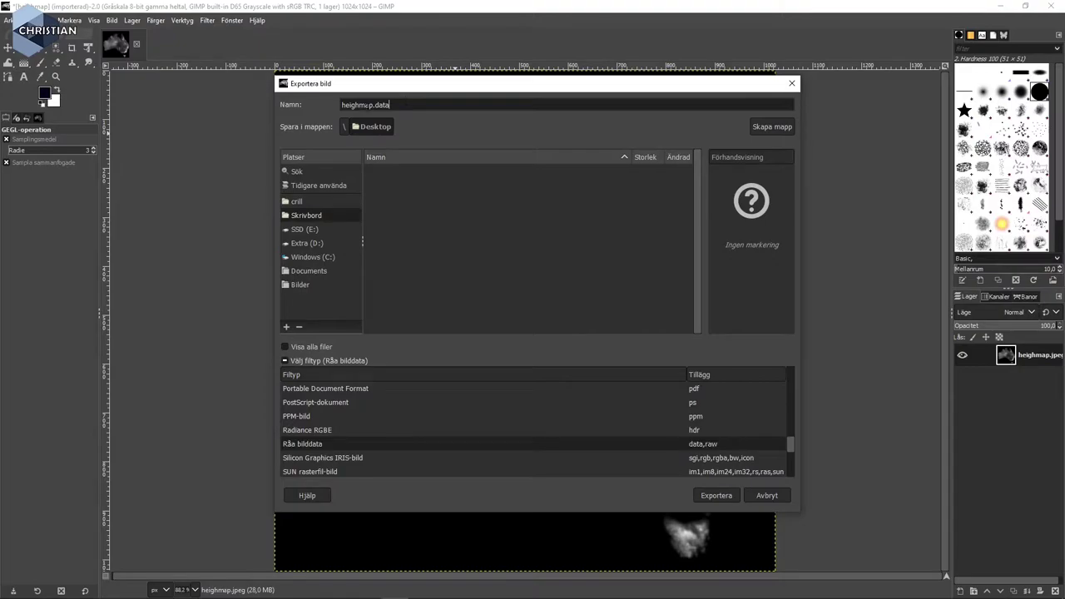
Change the file extension to .raw and export the image to the desktop with the planar (RRR,GGG,BBB) RGB save type.
key("shift+Left")
key("shift+Left")
key("shift+Left")
key("shift+Left")
left_click(721, 496)
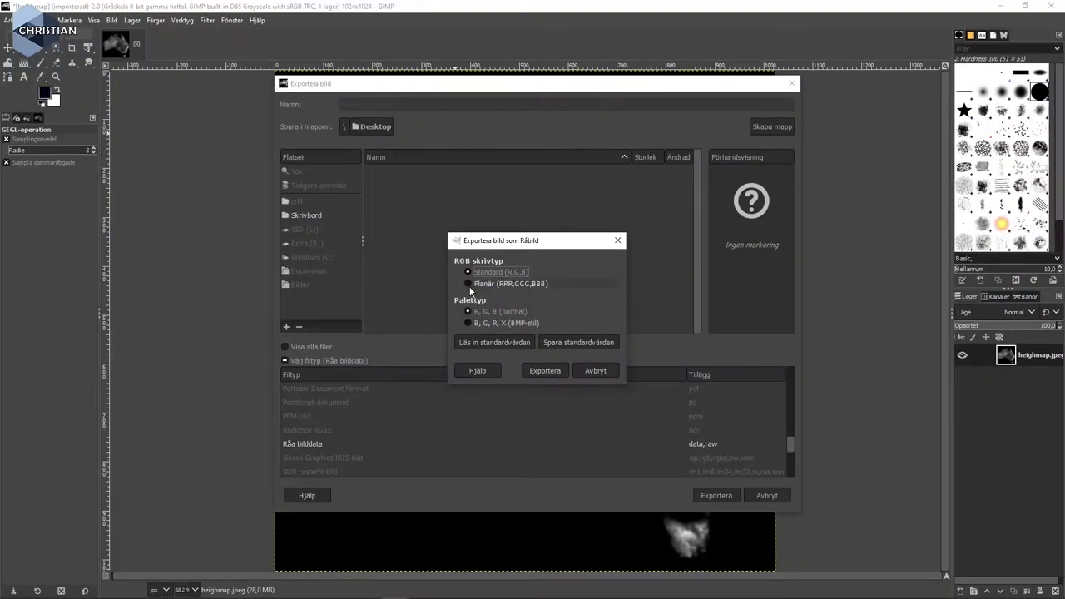
left_click(454, 213)
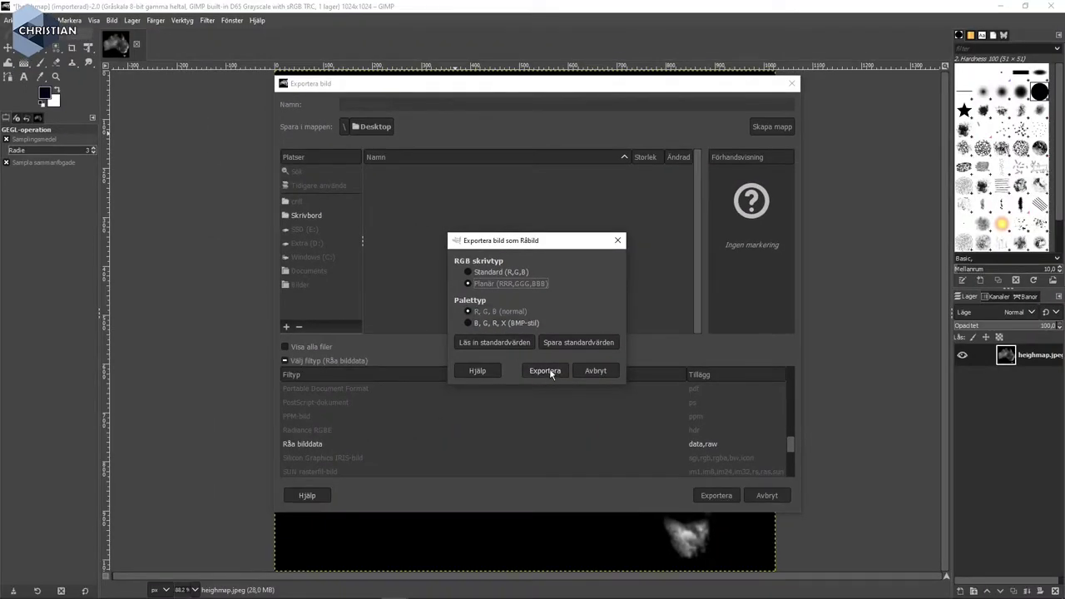
left_click(532, 435)
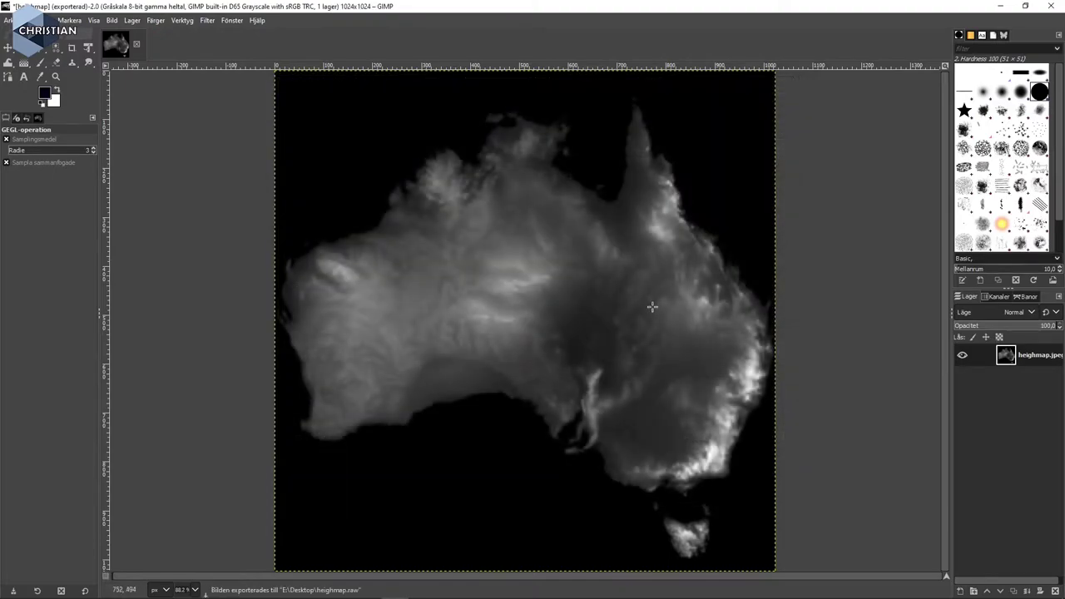
Minimize the image editor and locate the exported raw heightmap file on the desktop.
left_click(1006, 10)
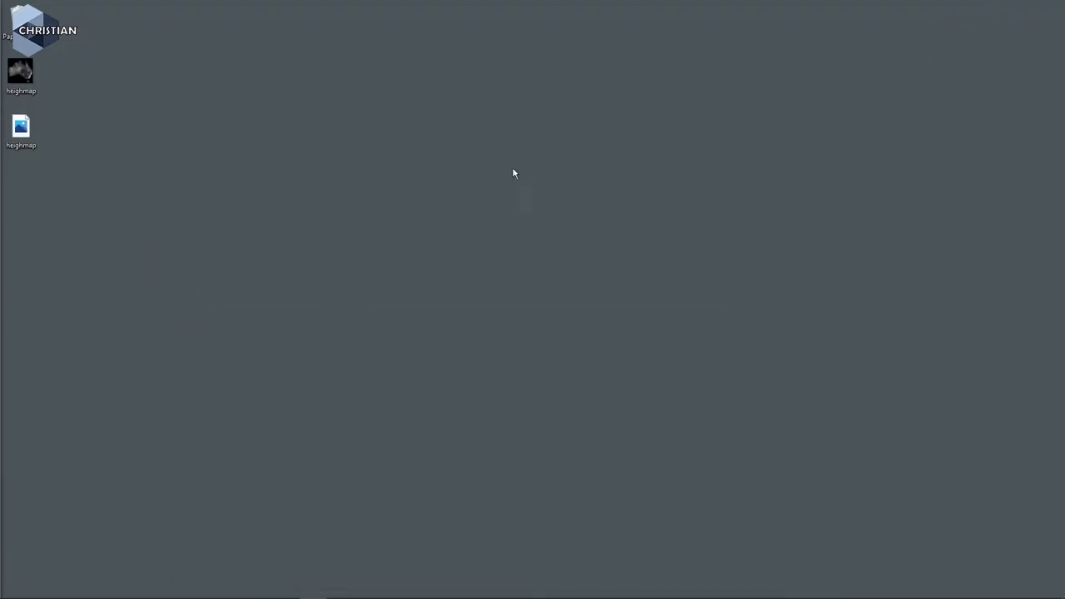
left_click(25, 135)
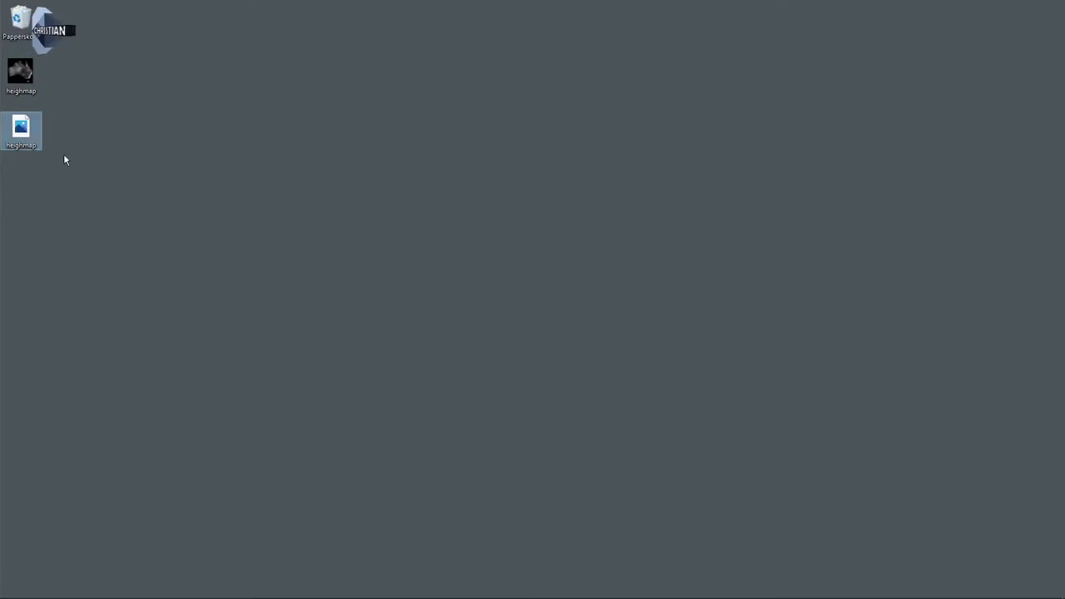
left_click(108, 184)
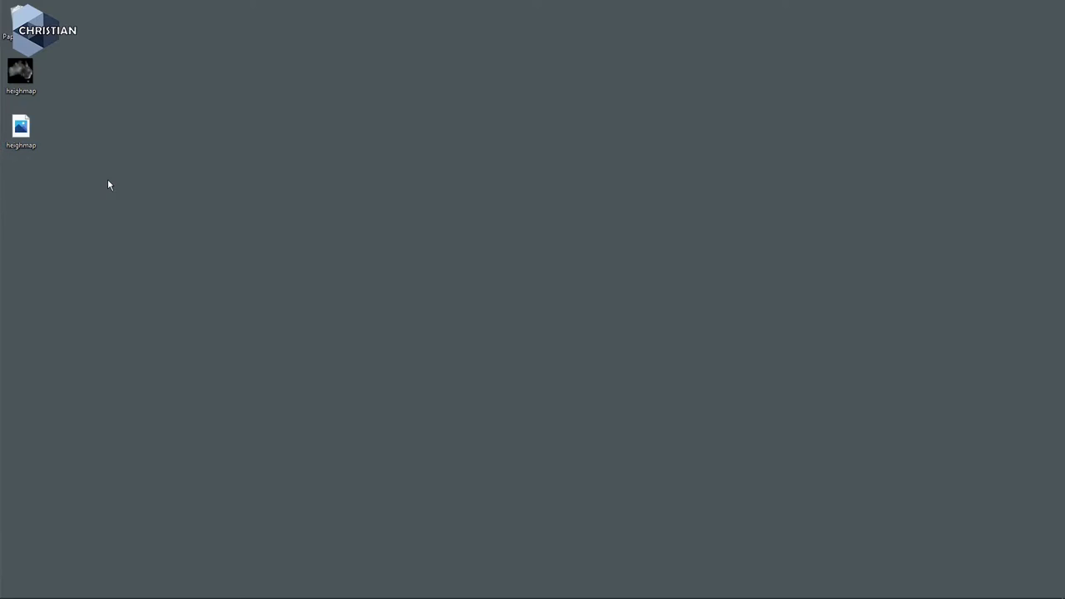
Find and launch Unity Hub.
key("super")
type("unity")
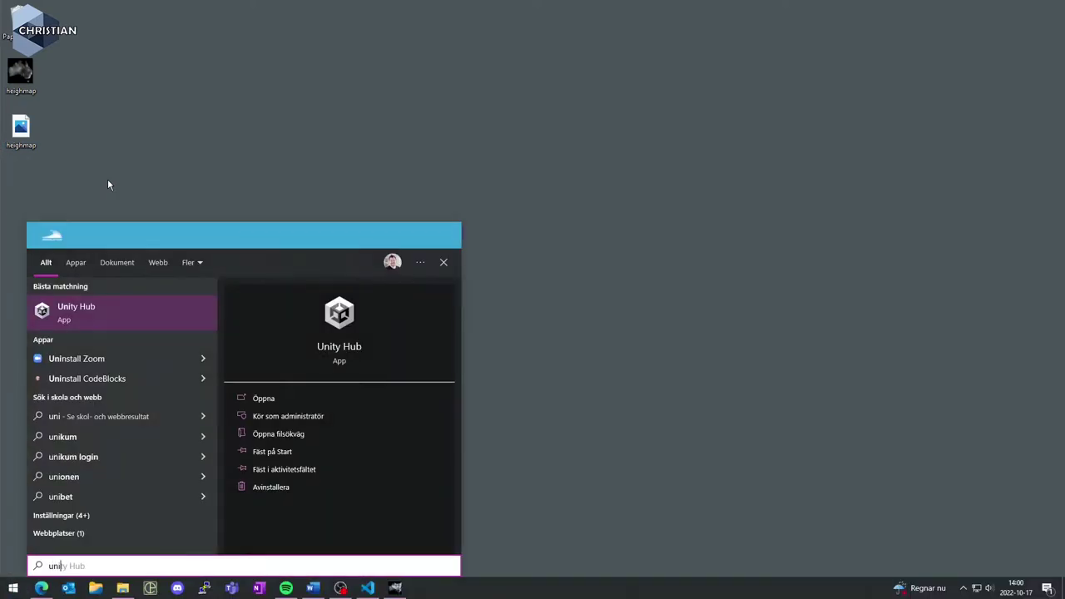
key("Return")
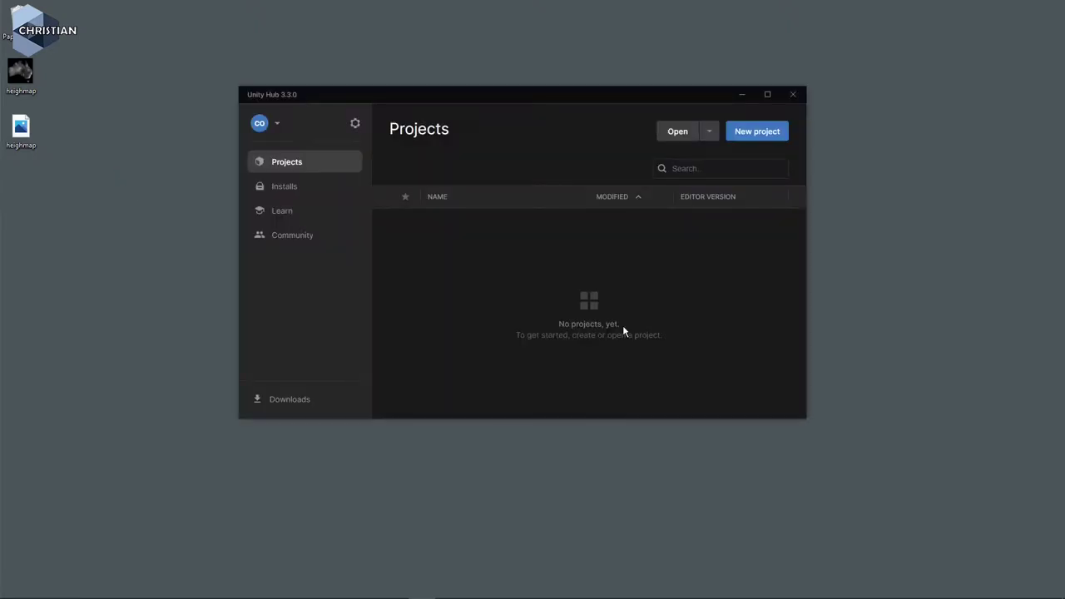
Create a new project from the 3D Core template named 4.1-Heightmap.
left_click(759, 131)
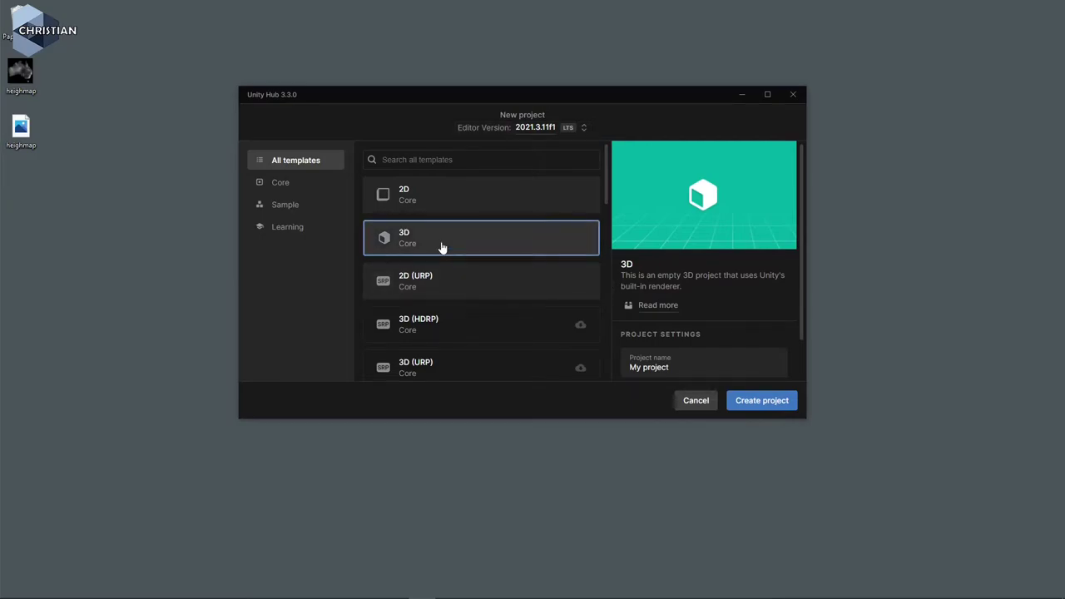
left_click(689, 364)
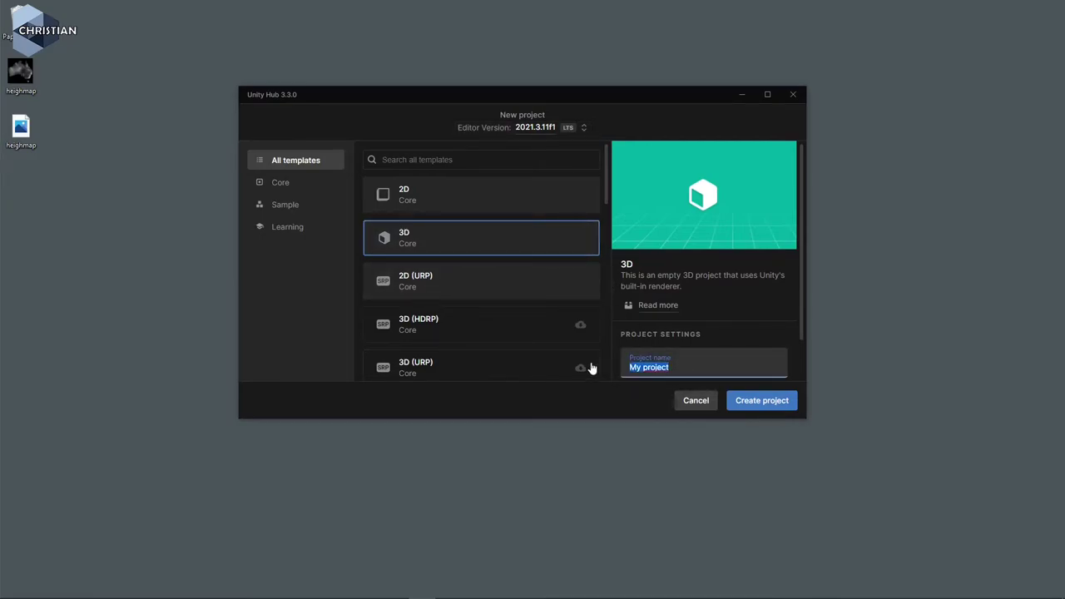
type("4.1-Heightmap")
left_click(761, 403)
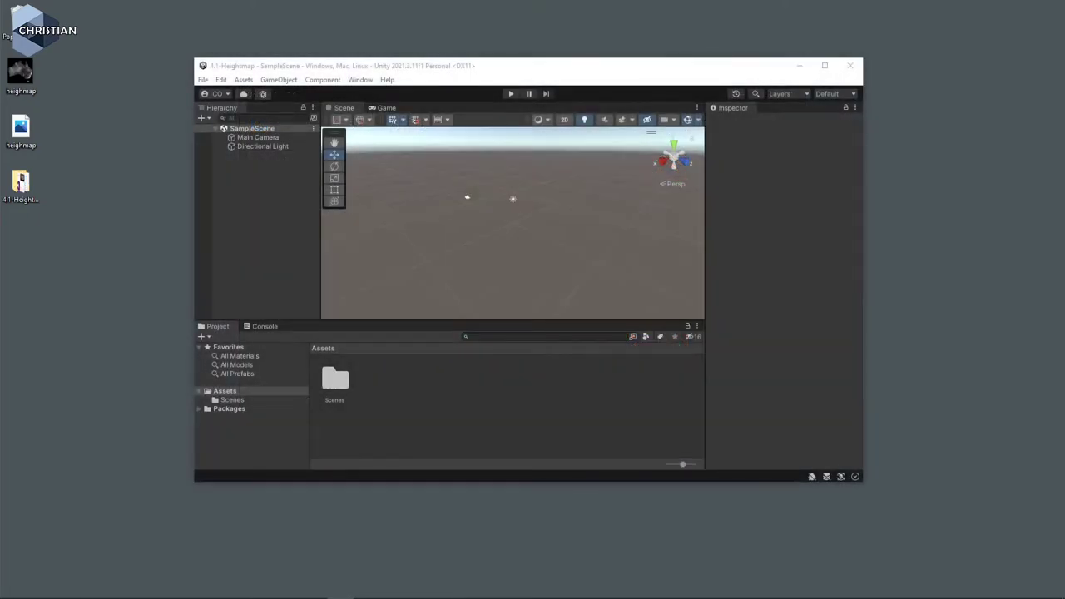
Maximize the editor window and switch to the saved custom window layout.
left_click(824, 65)
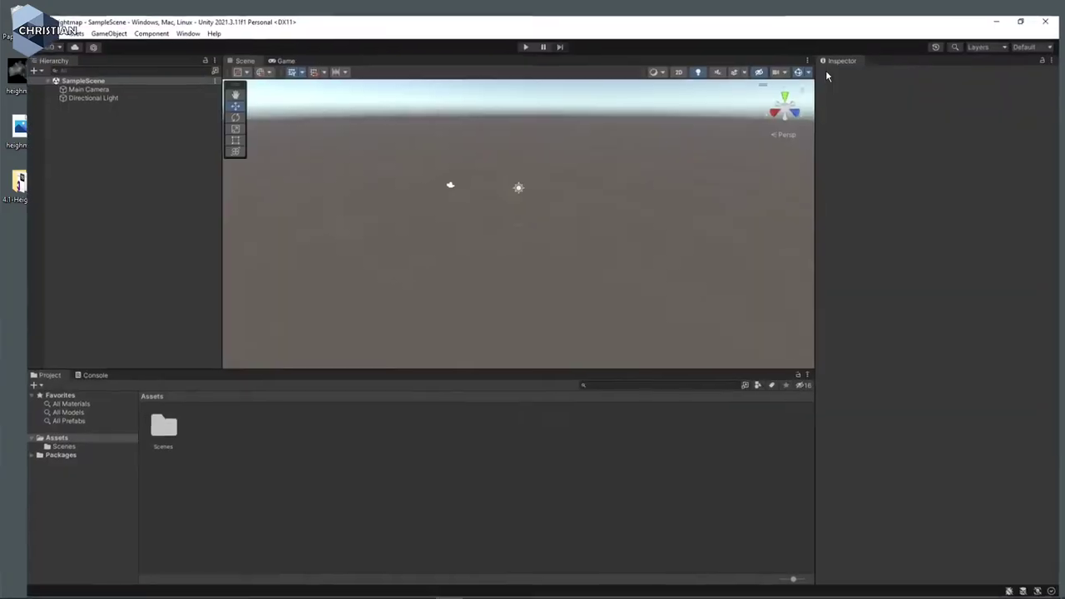
left_click(1040, 33)
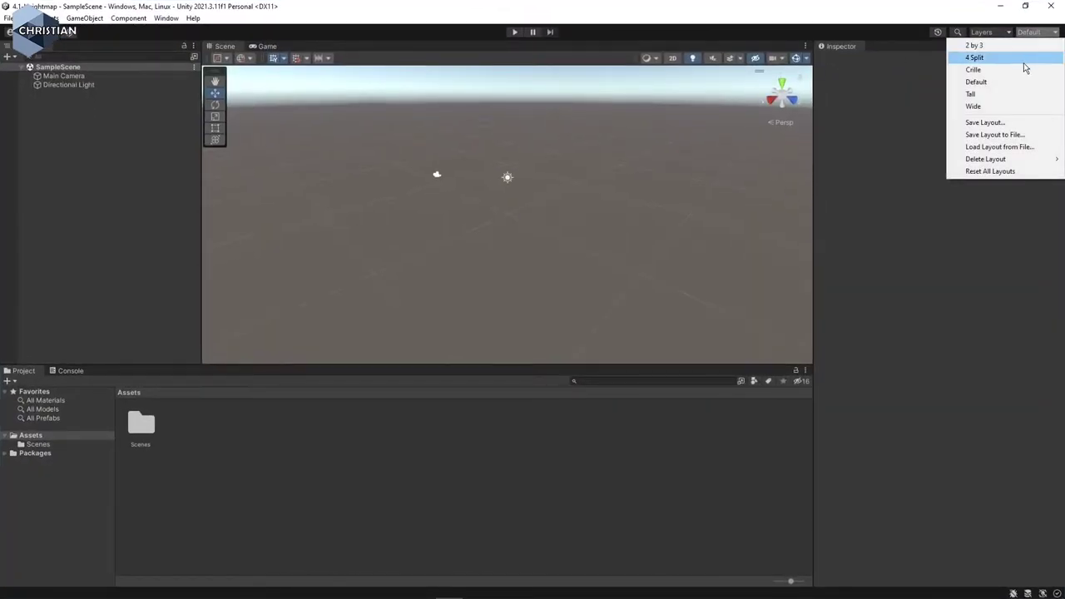
left_click(991, 69)
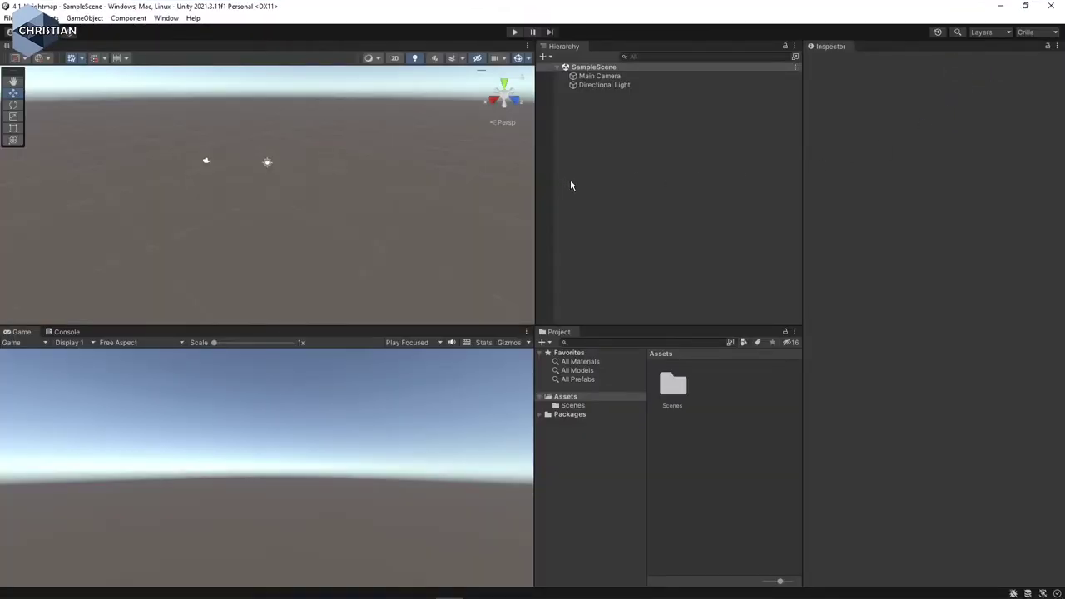
Remove the Engineering feature and every package except Visual Studio Editor from the project with the Package Manager.
left_click(166, 17)
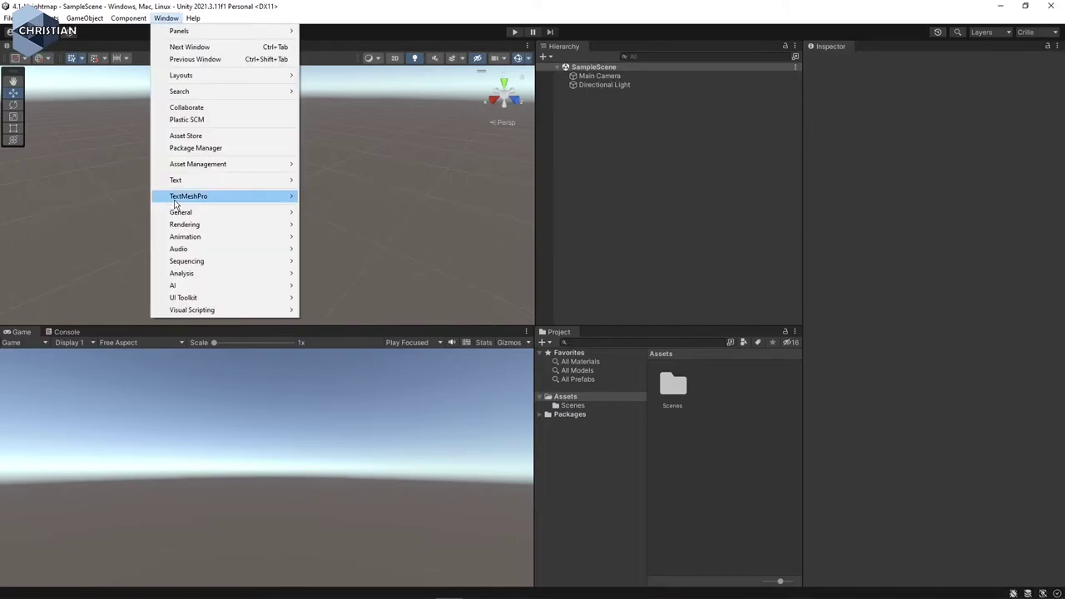
left_click(208, 148)
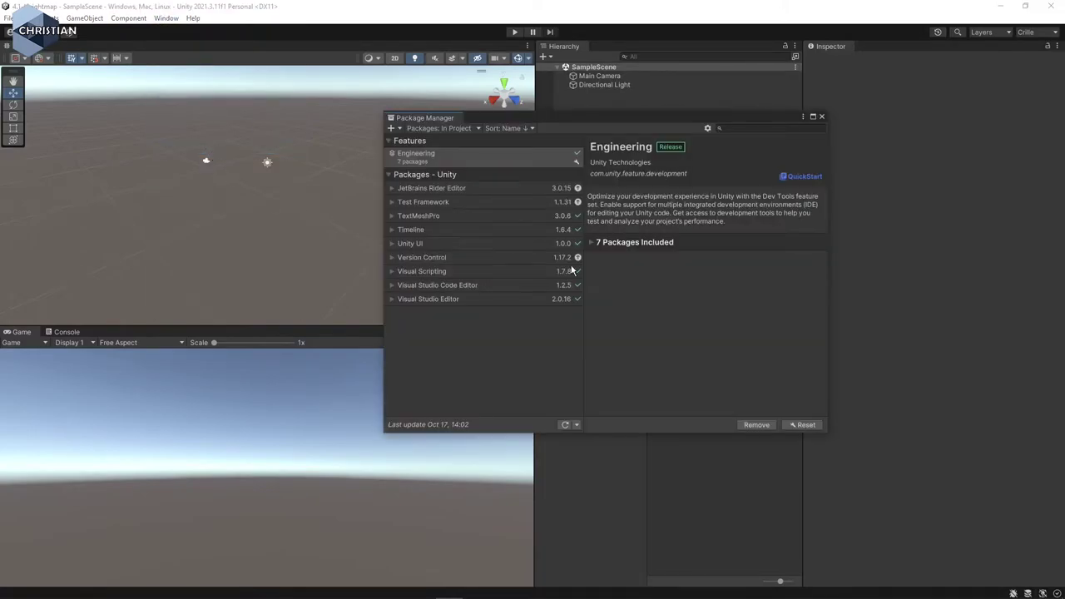
left_click(759, 426)
left_click(529, 328)
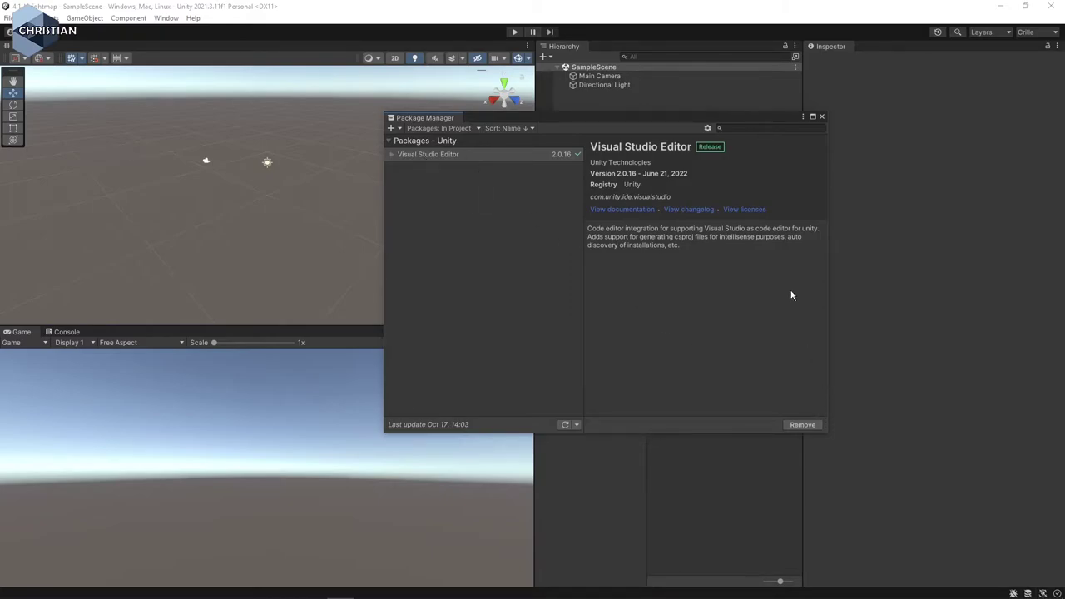
left_click(822, 118)
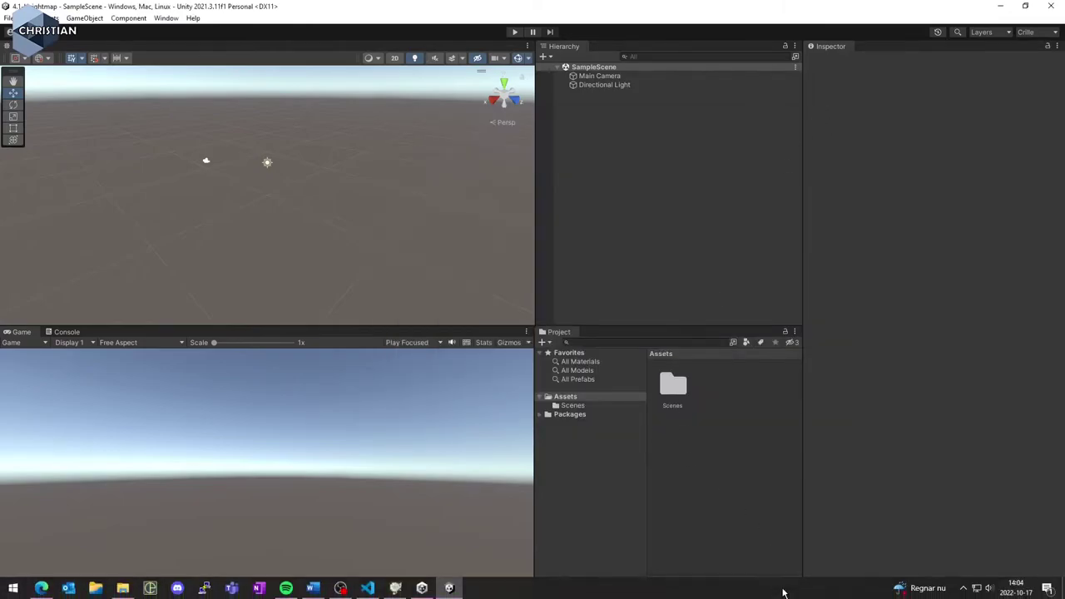
Show the project assets as a compact list and add a terrain object named Terrain1 to the scene.
left_click_drag(780, 583, 764, 581)
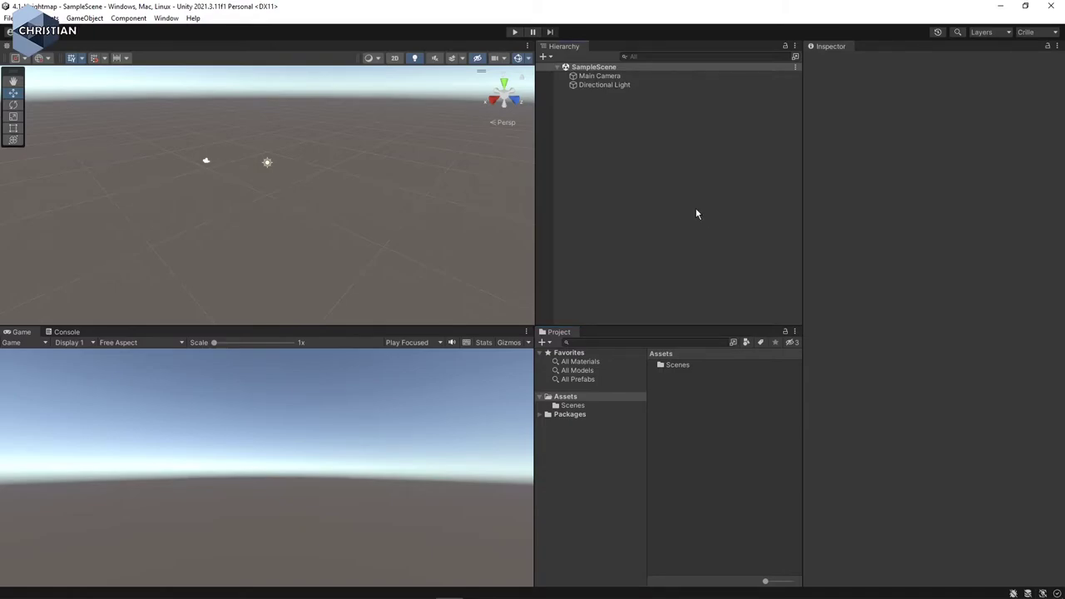
left_click(542, 56)
mouse_move(583, 94)
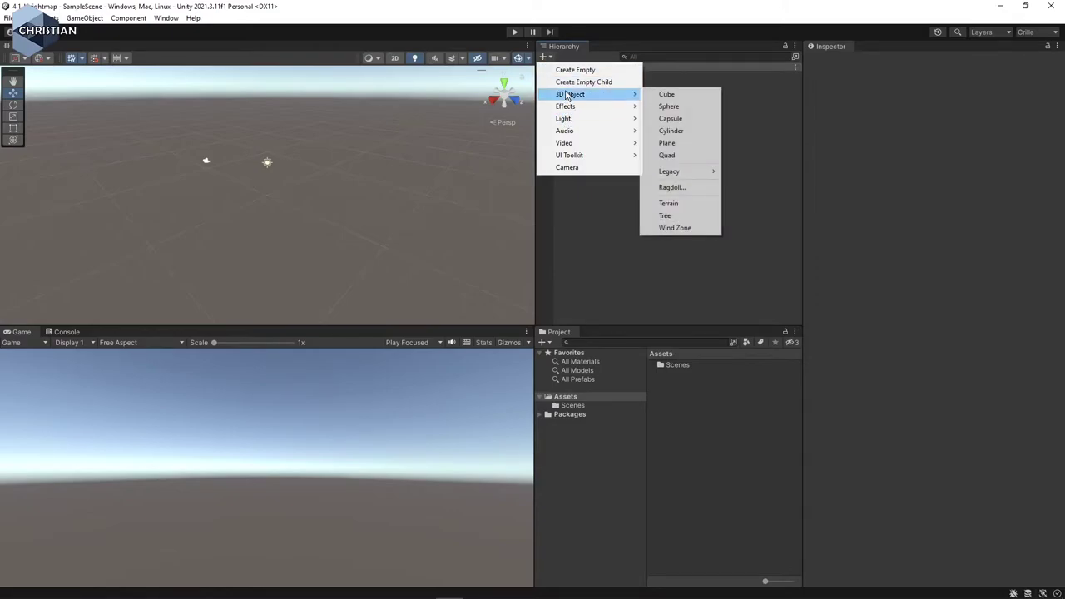
left_click(706, 203)
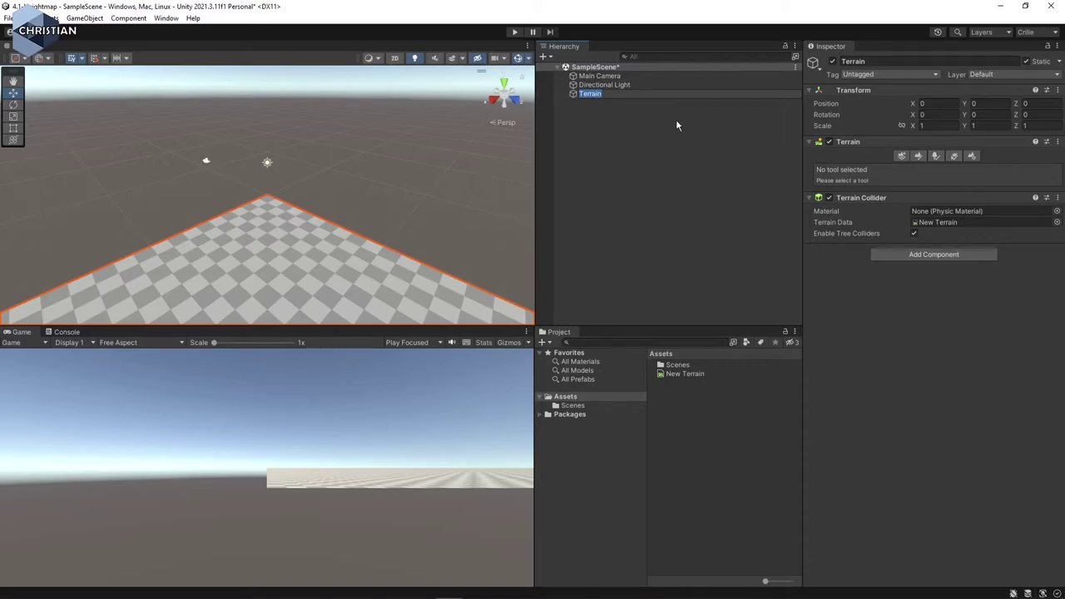
key("Right")
type("1")
key("Return")
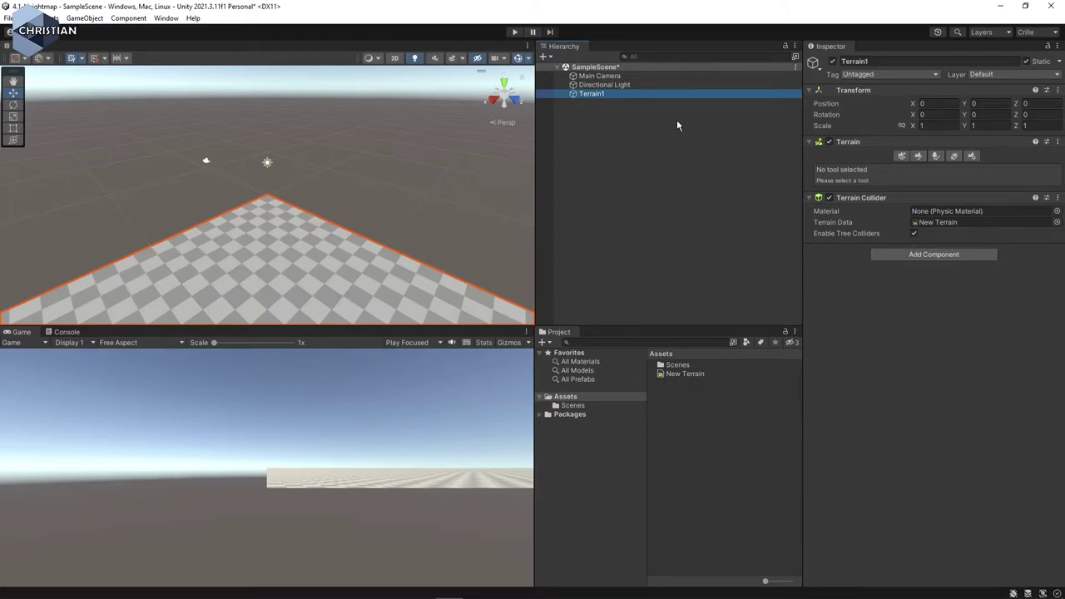
In the top view, move Terrain1 roughly over the world origin, to about X -501 and Z -508.
left_click(504, 83)
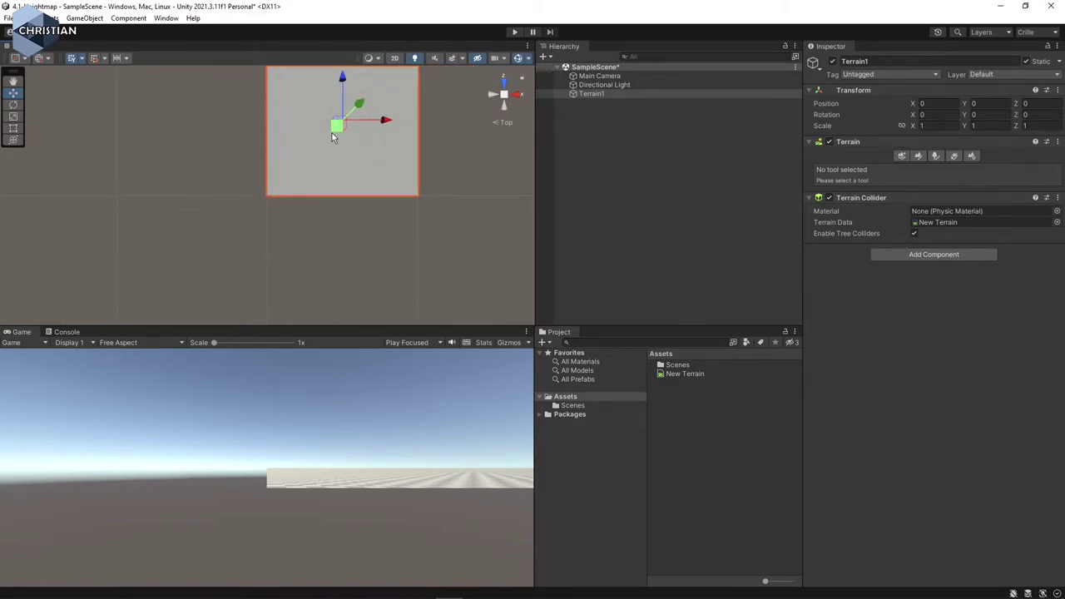
left_click_drag(341, 80, 349, 156)
left_click_drag(391, 200, 313, 197)
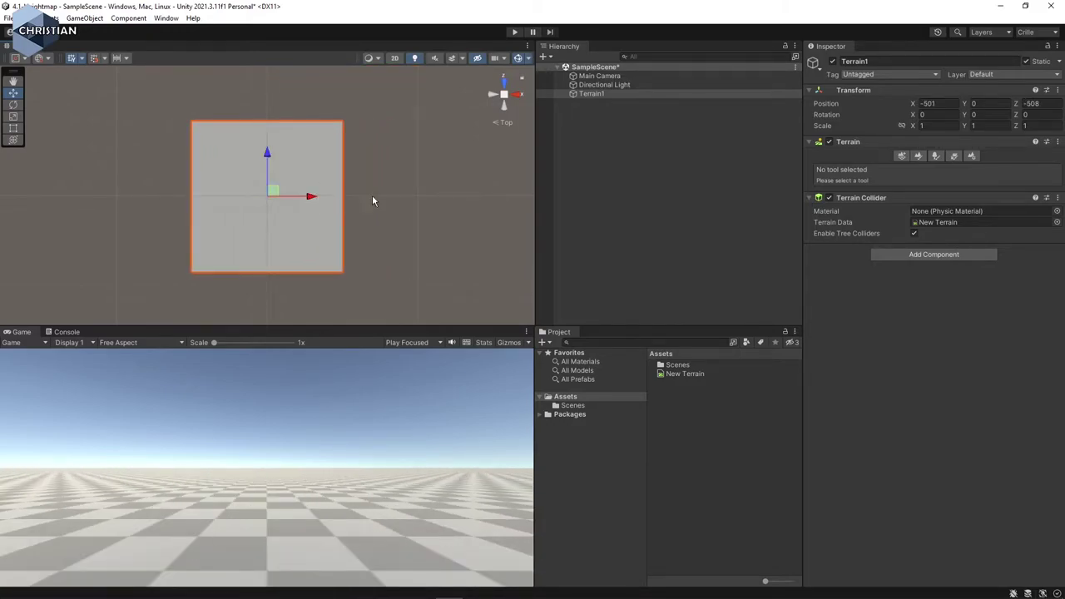
Set Terrain1's position to X -500 and Z -500.
left_click(927, 103)
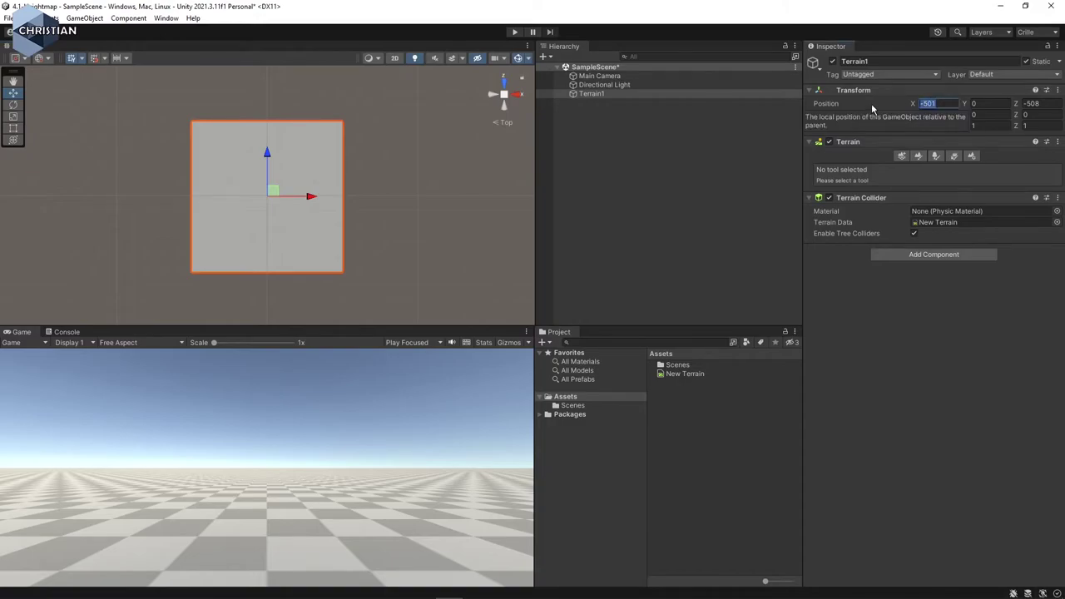
type("-500")
key("Tab")
key("Tab")
type("-500")
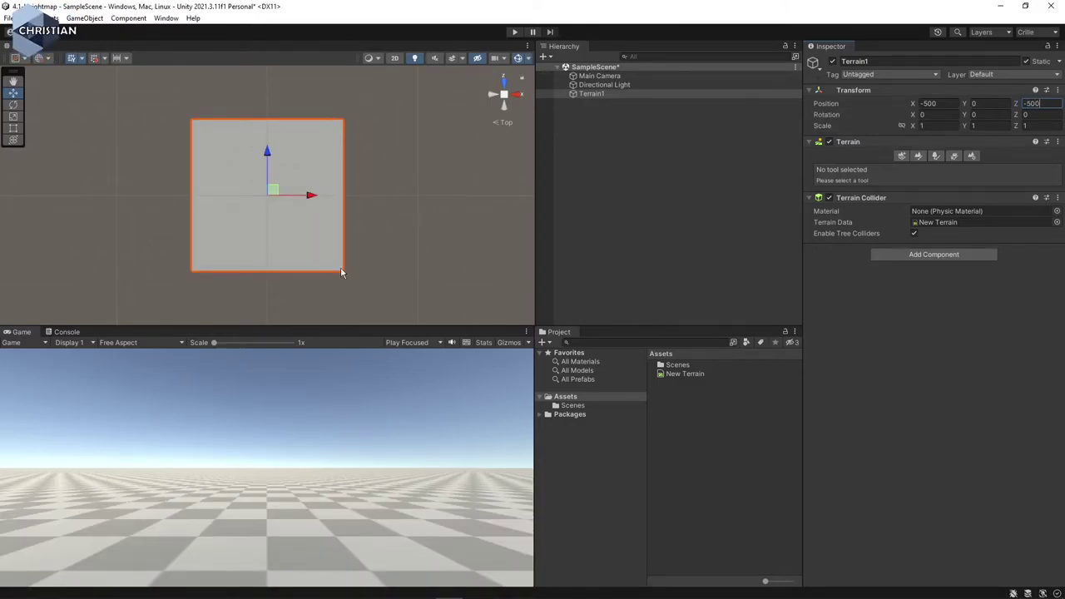
Open the terrain settings of Terrain1 at its texture resolution section, with the terrain seen in perspective.
left_click_drag(334, 240, 406, 177, "alt")
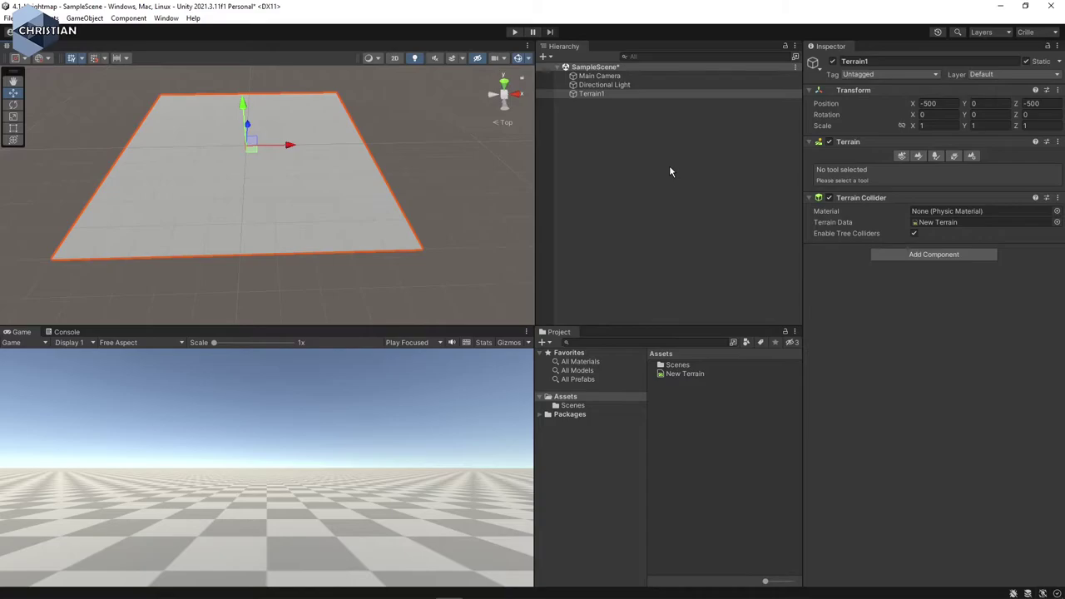
left_click(629, 95)
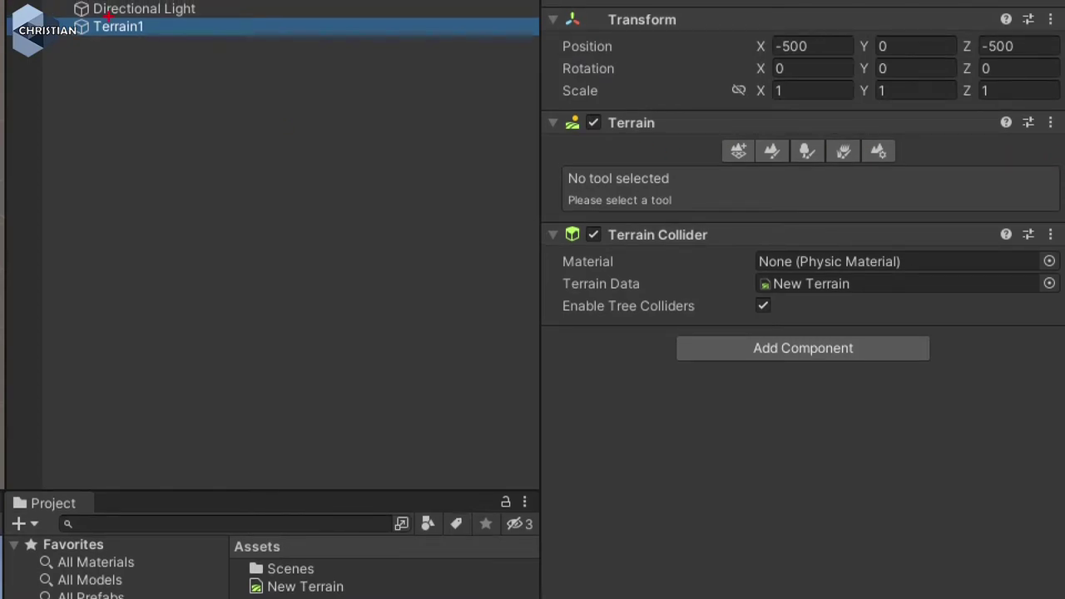
left_click_drag(99, 35, 148, 39)
left_click_drag(721, 166, 739, 166)
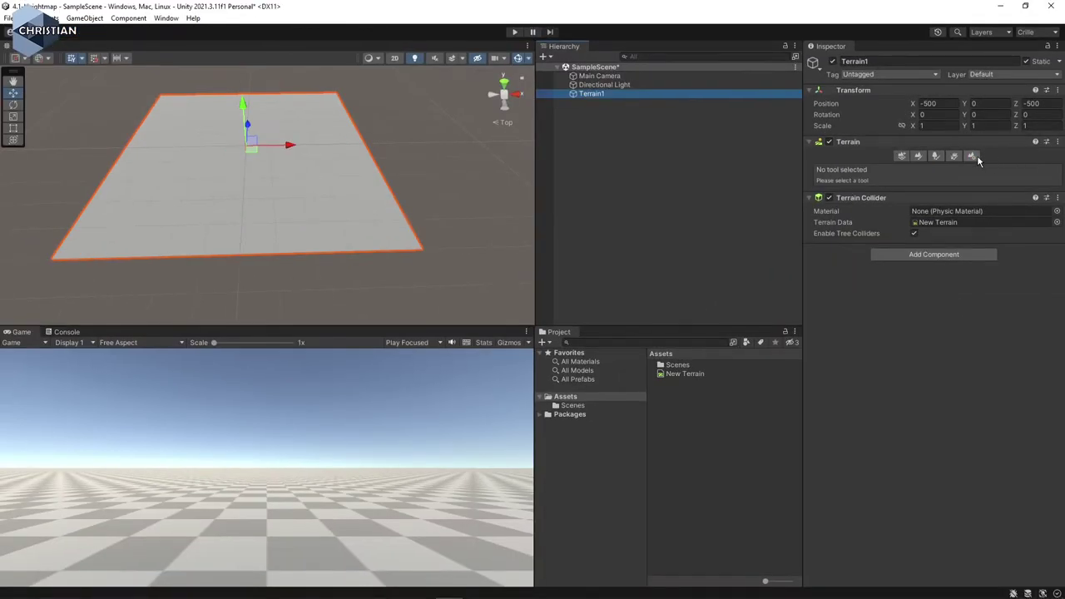
left_click(973, 156)
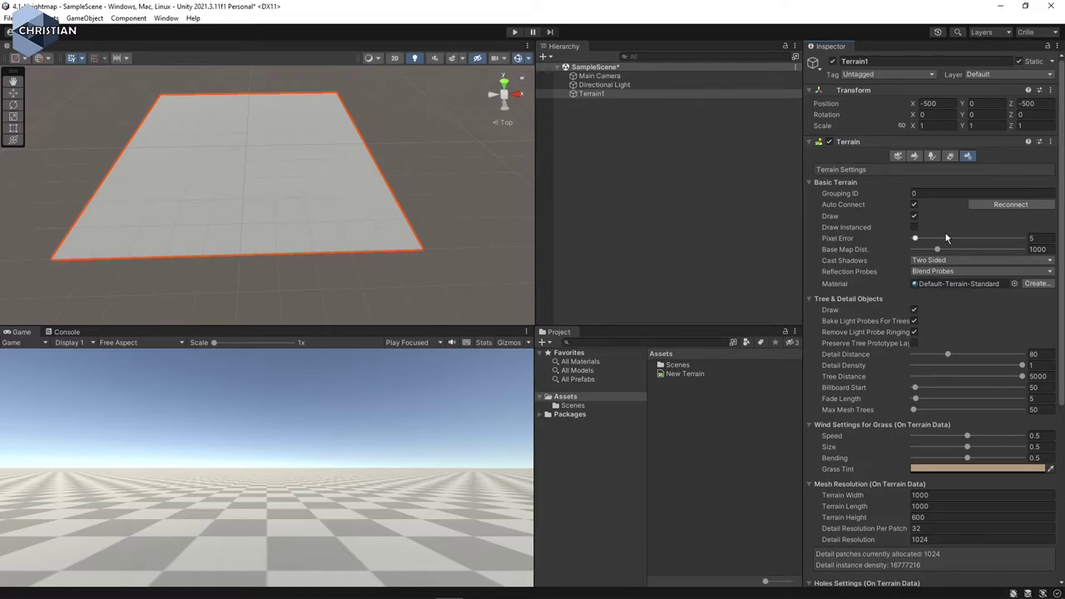
scroll(950, 258, "down", 3)
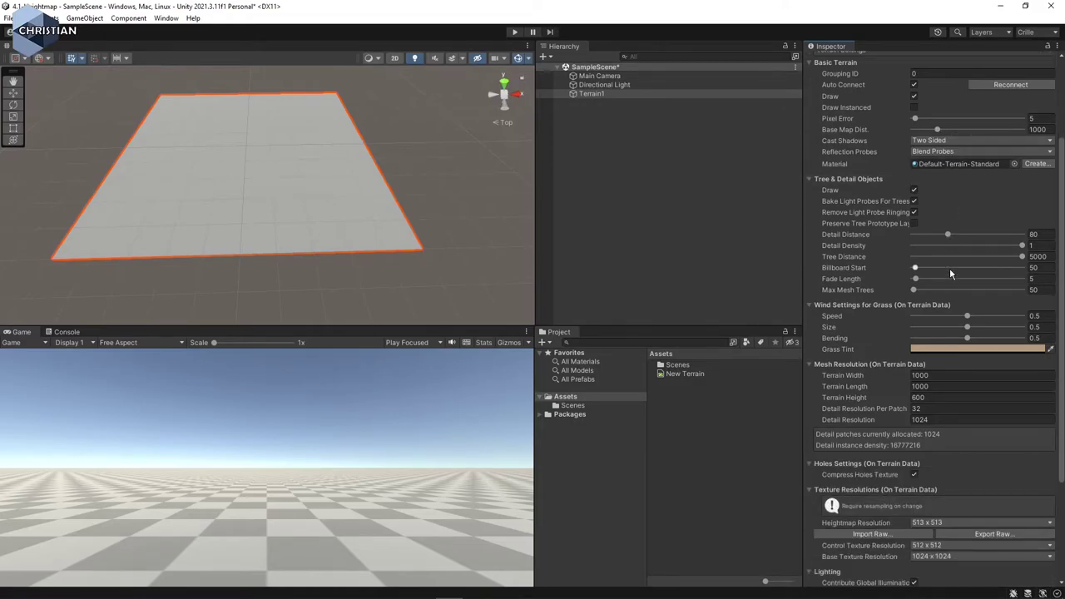
scroll(950, 273, "down", 1)
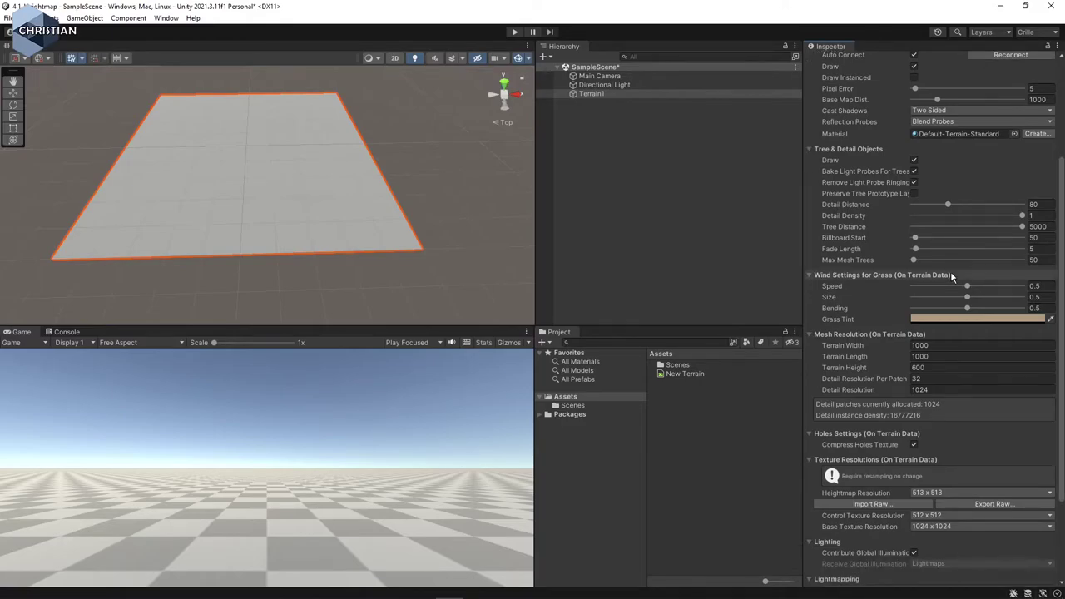
scroll(953, 275, "down", 3)
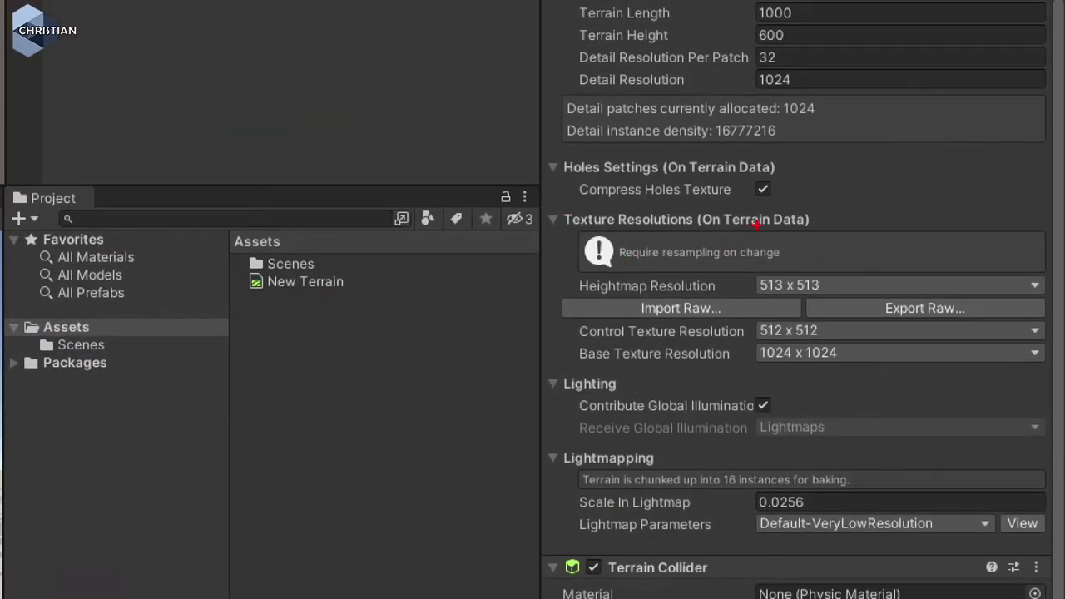
left_click_drag(644, 319, 720, 310)
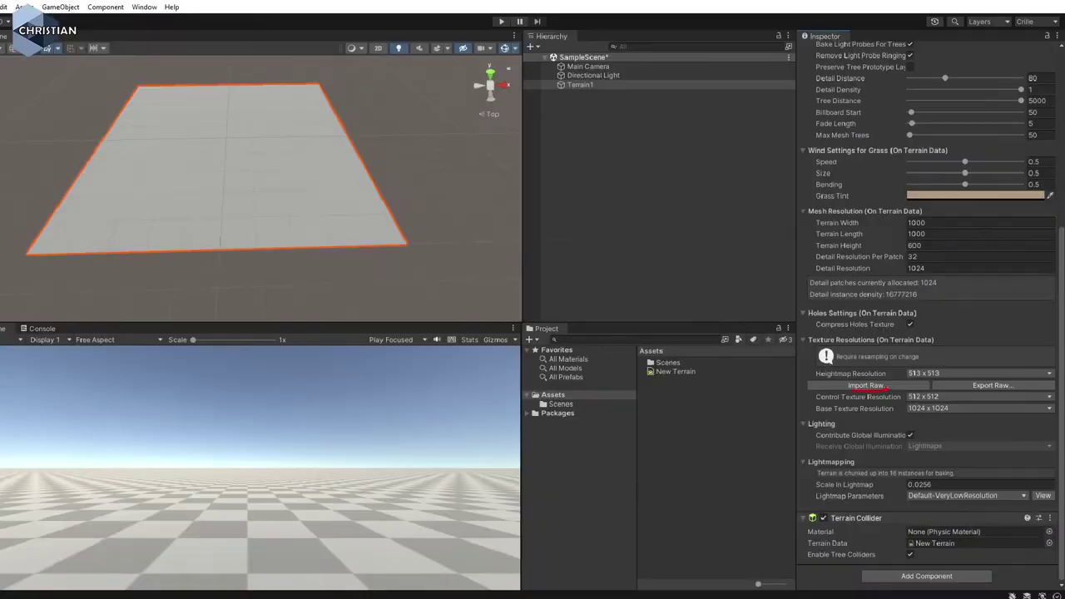
Start a raw heightmap import for Terrain1 and choose the heighmap file on the desktop (Skrivbord).
left_click(883, 389)
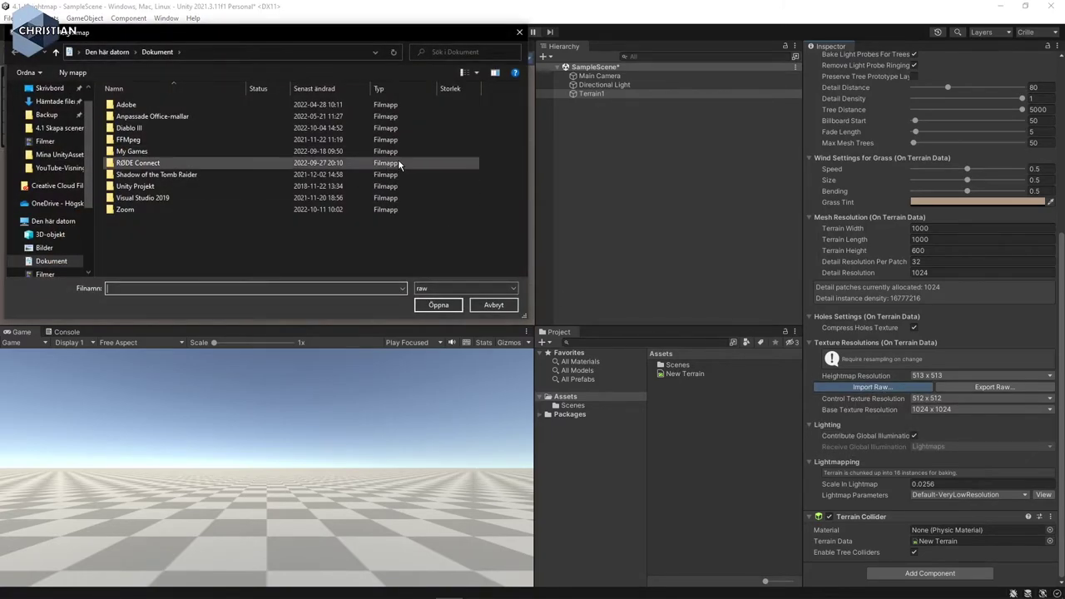
scroll(61, 109, "up", 1)
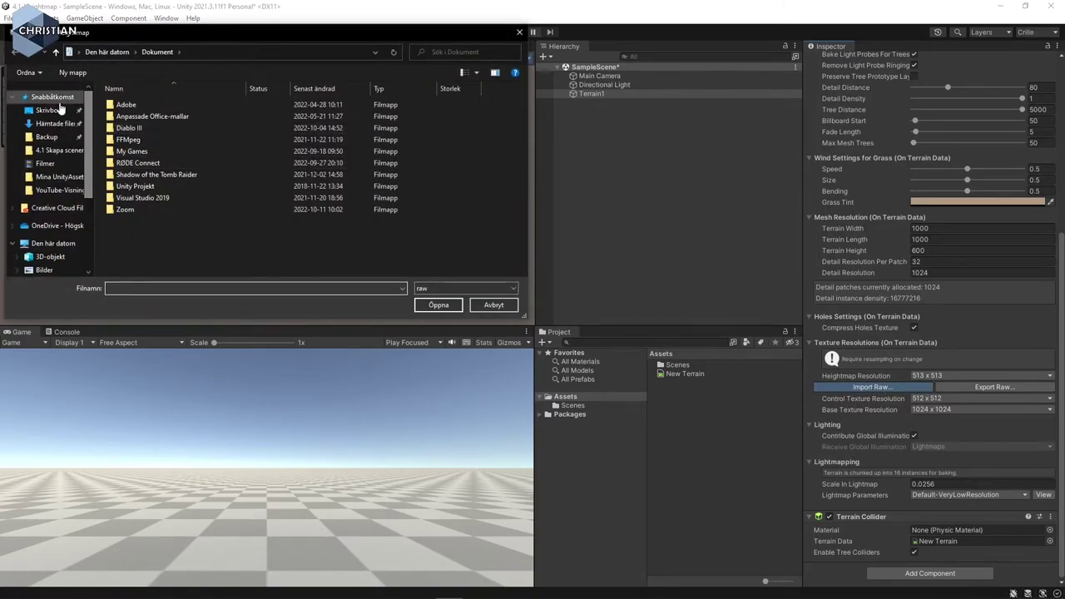
left_click(49, 110)
left_click(203, 142)
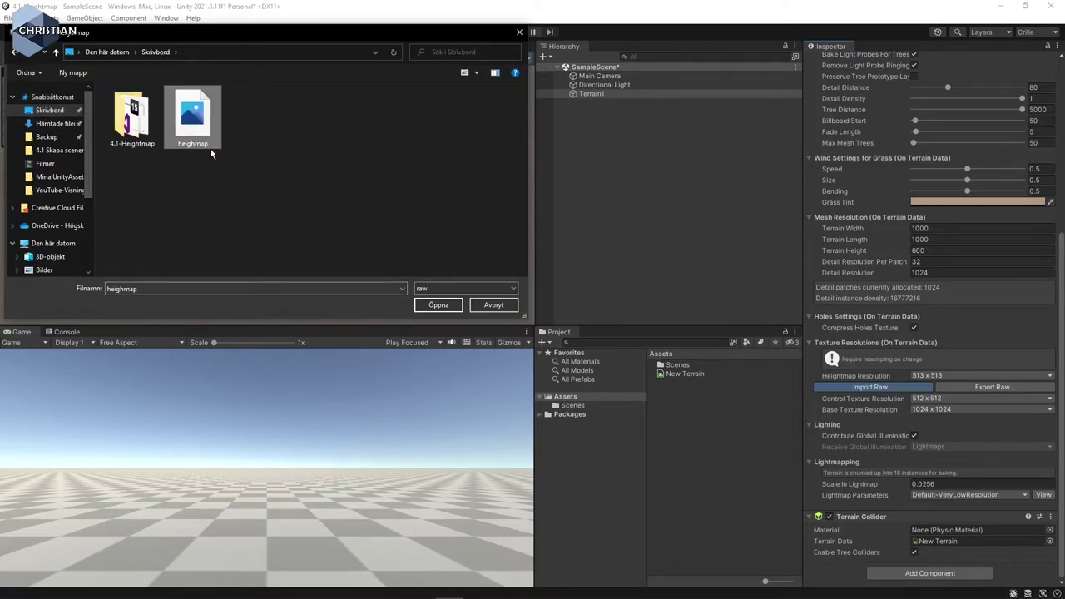
left_click(439, 305)
Import the heightmap with Bit 8 depth, resolution 1024, Windows byte order and terrain size 1000 x 600 x 1000.
left_click_drag(293, 117, 575, 151)
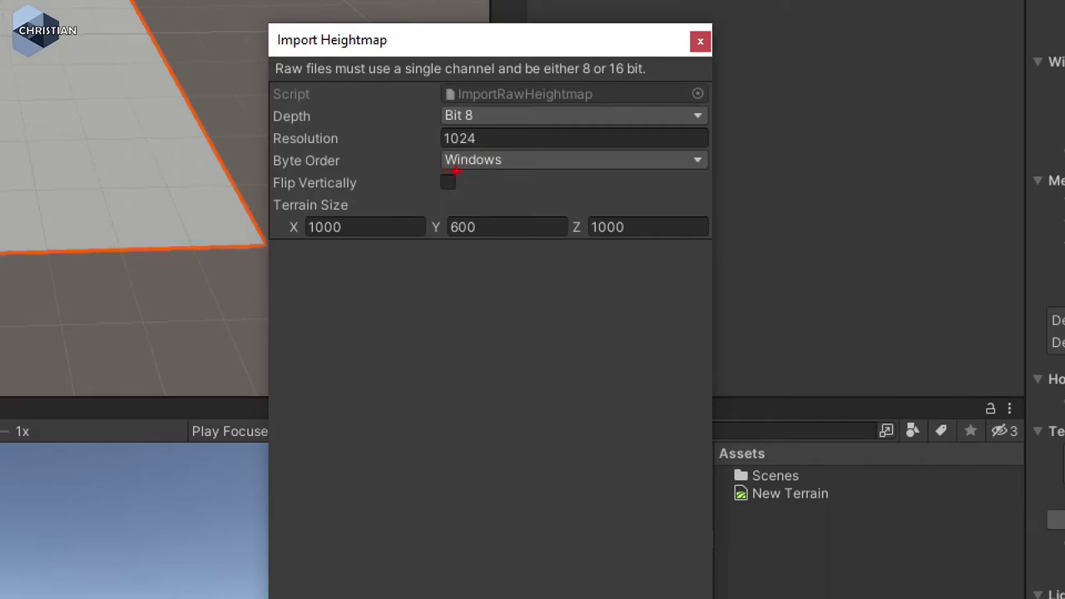
left_click_drag(444, 169, 511, 171)
mouse_move(320, 163)
left_mouse_down()
mouse_move(363, 68)
mouse_move(454, 162)
mouse_move(362, 204)
left_mouse_up()
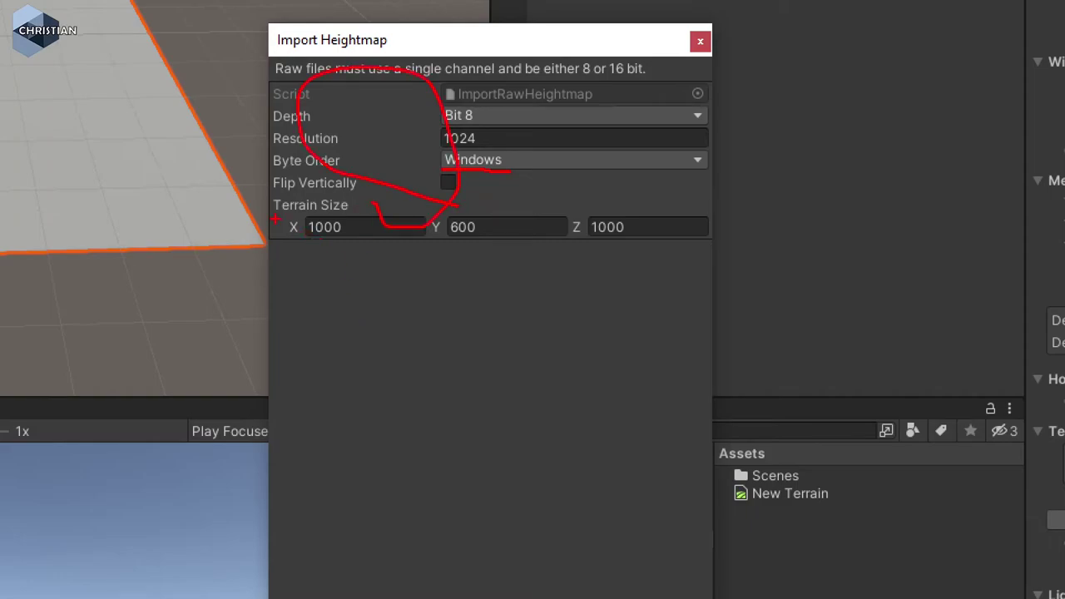
left_click_drag(313, 217, 364, 213)
left_click_drag(583, 239, 623, 238)
left_click_drag(450, 238, 472, 238)
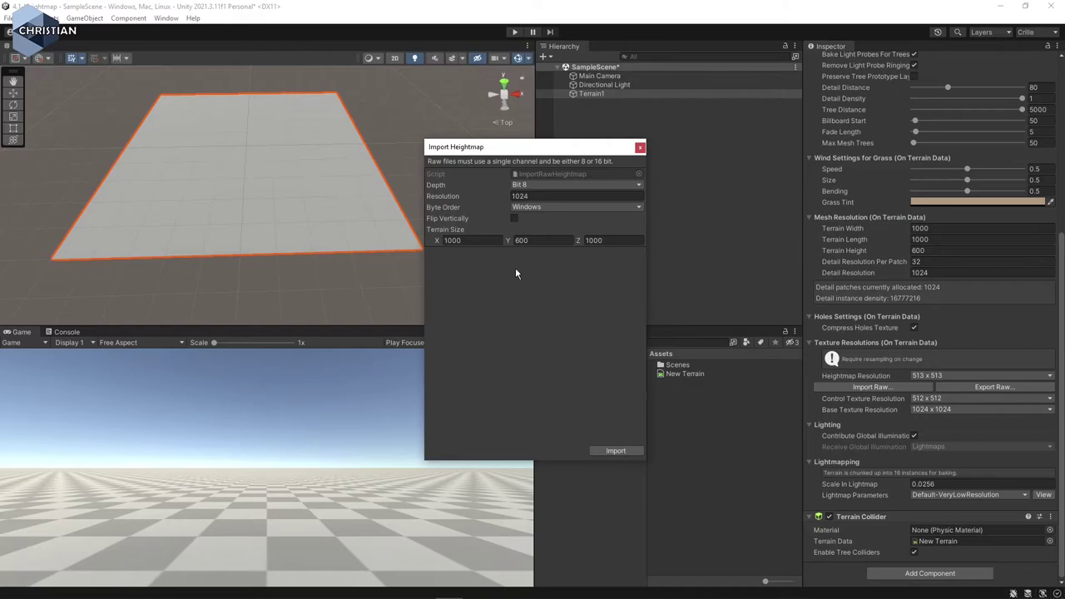
left_click(548, 186)
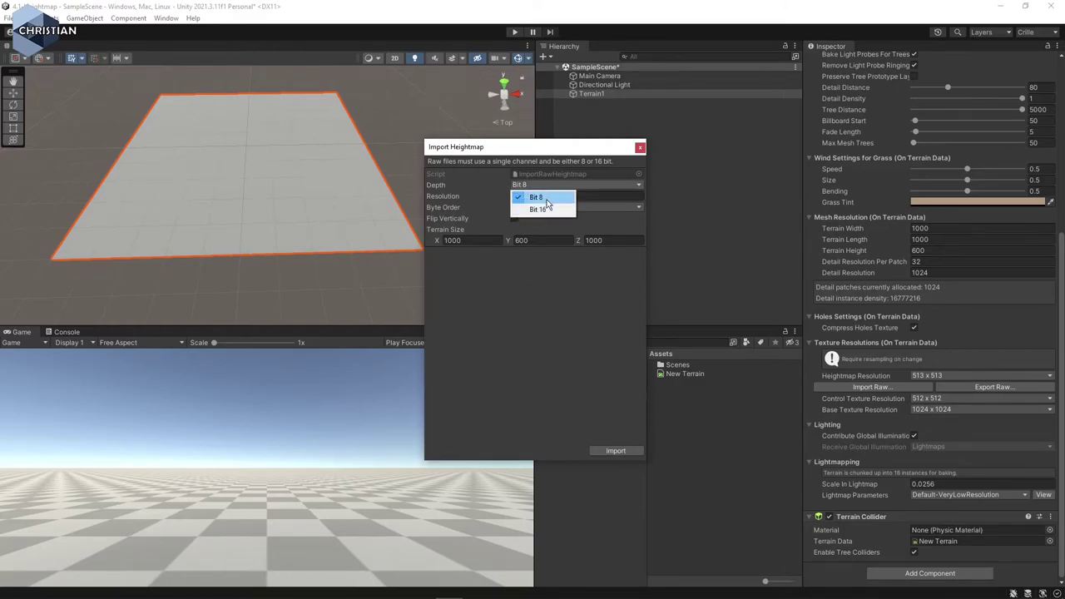
left_click(535, 198)
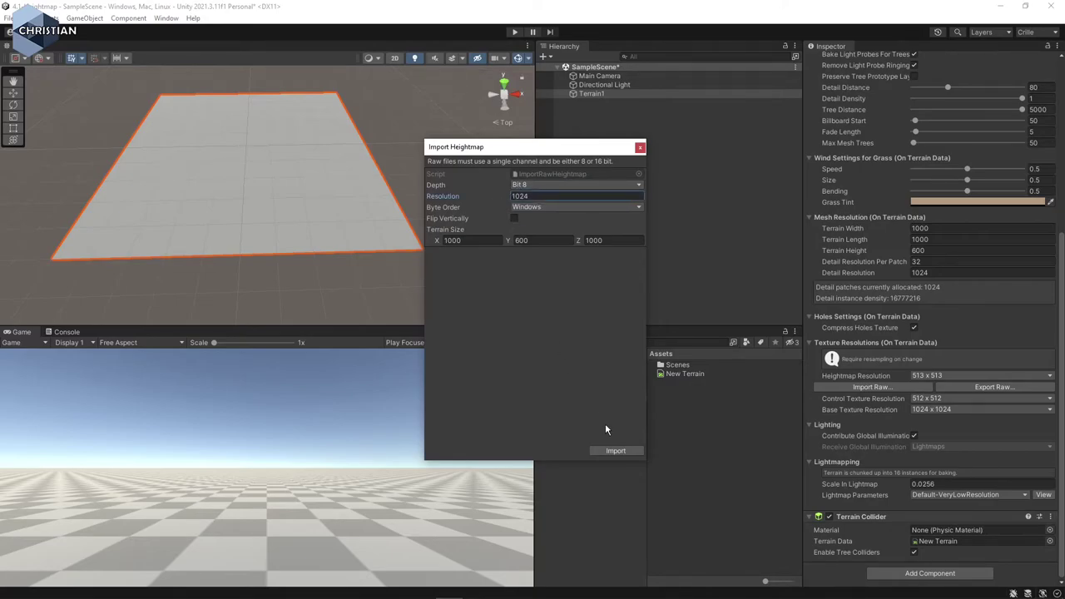
left_click(616, 451)
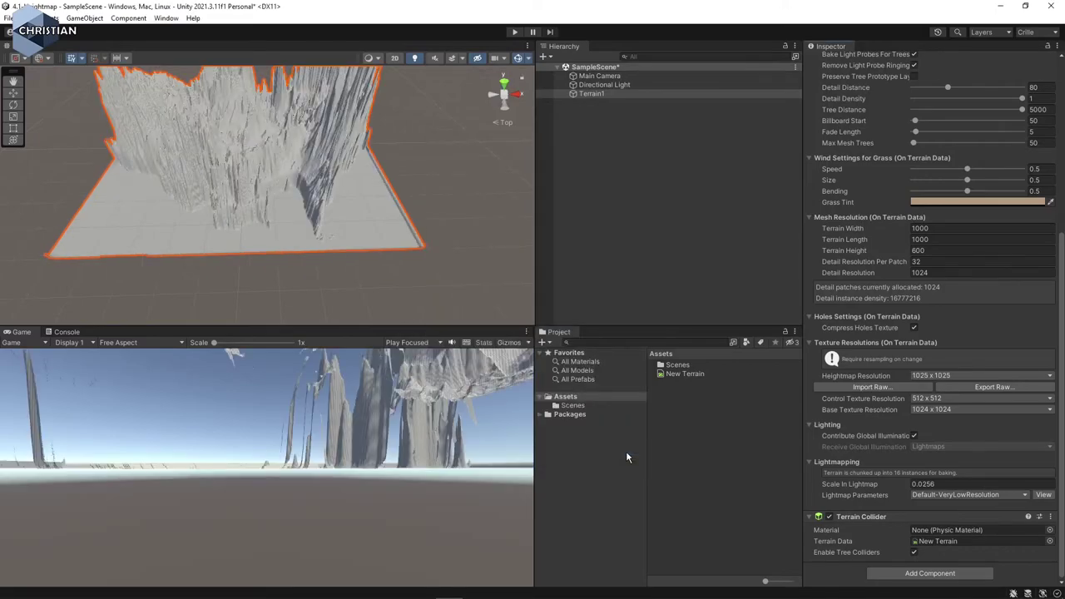
Examine the height and steepness of the imported terrain's peaks from several angles and distances.
scroll(325, 260, "down", 5)
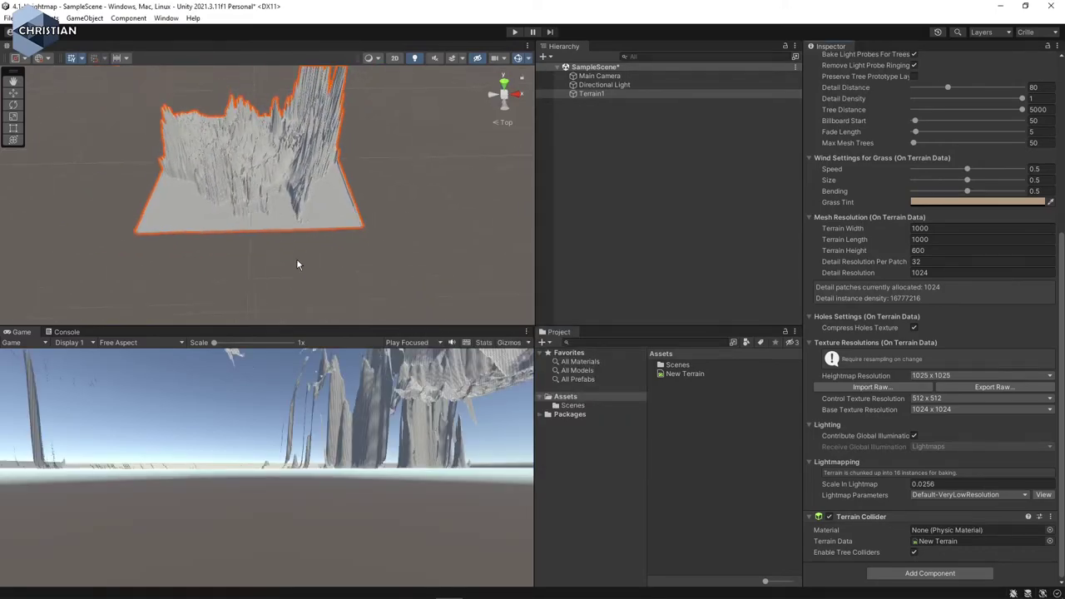
left_click_drag(368, 204, 282, 254, "alt")
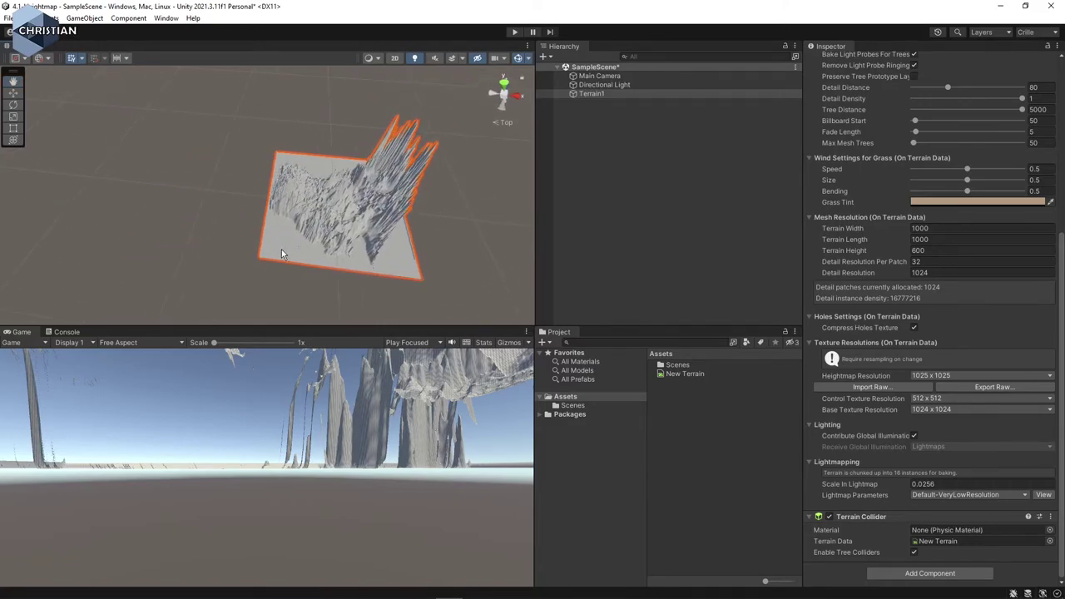
scroll(364, 233, "up", 8)
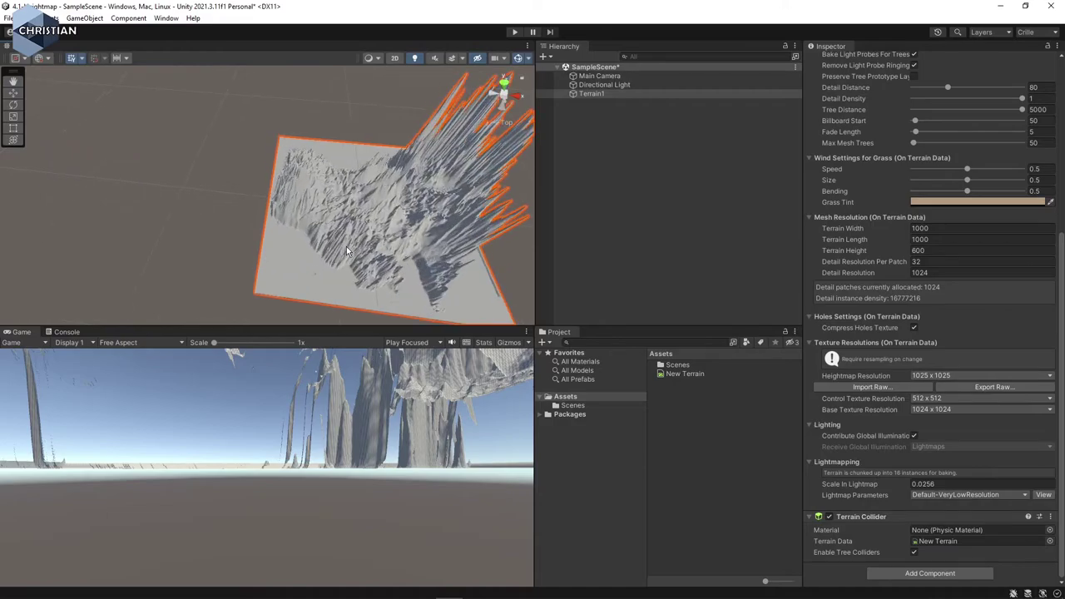
scroll(354, 244, "up", 6)
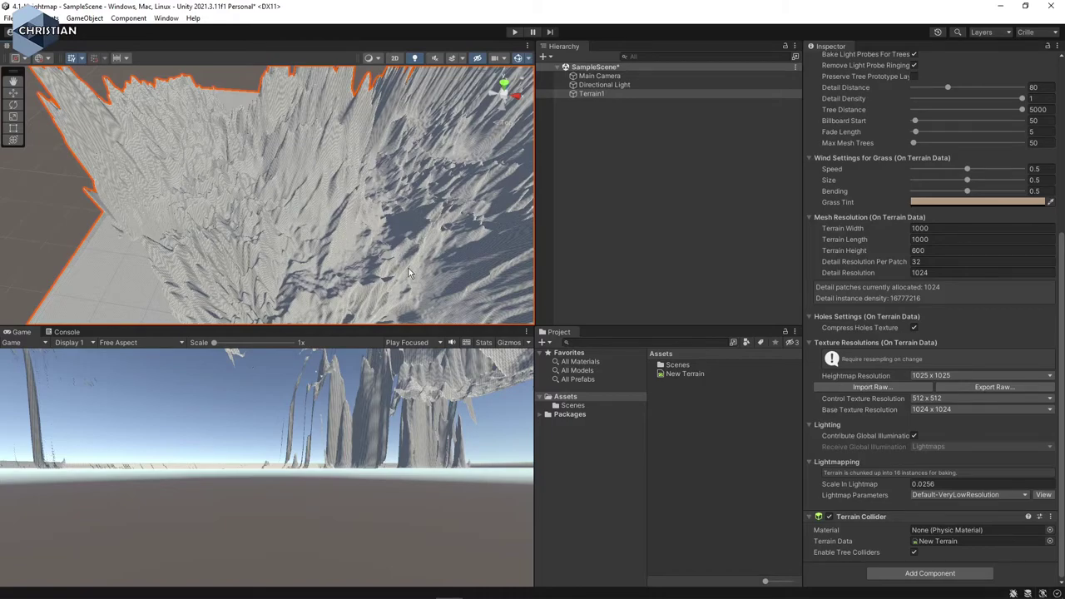
left_click_drag(416, 262, 309, 233)
scroll(300, 233, "up", 4)
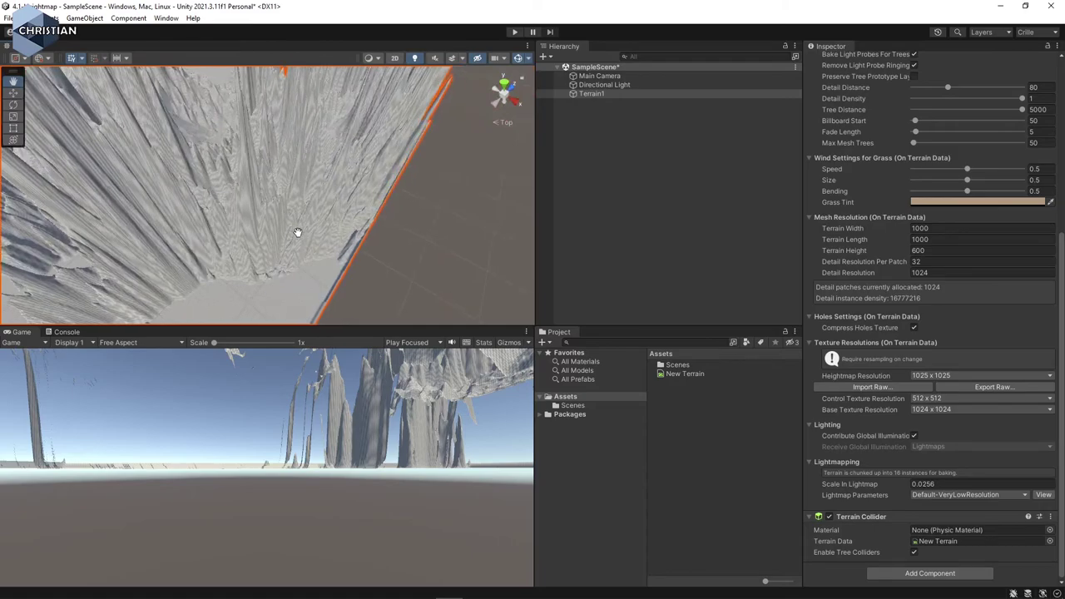
scroll(308, 240, "up", 3)
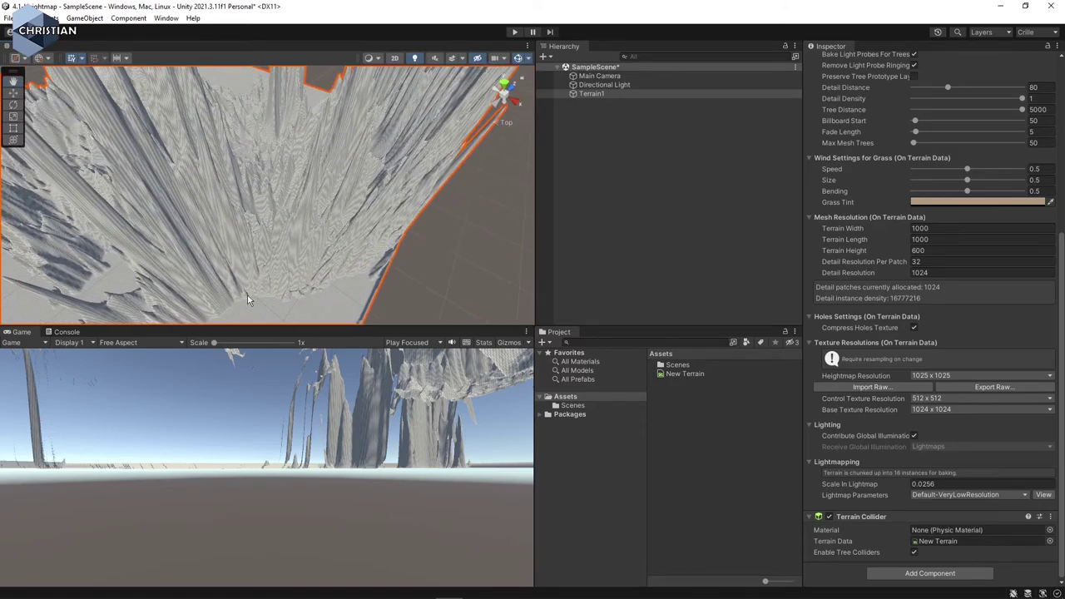
left_click_drag(264, 238, 362, 242)
scroll(326, 235, "down", 5)
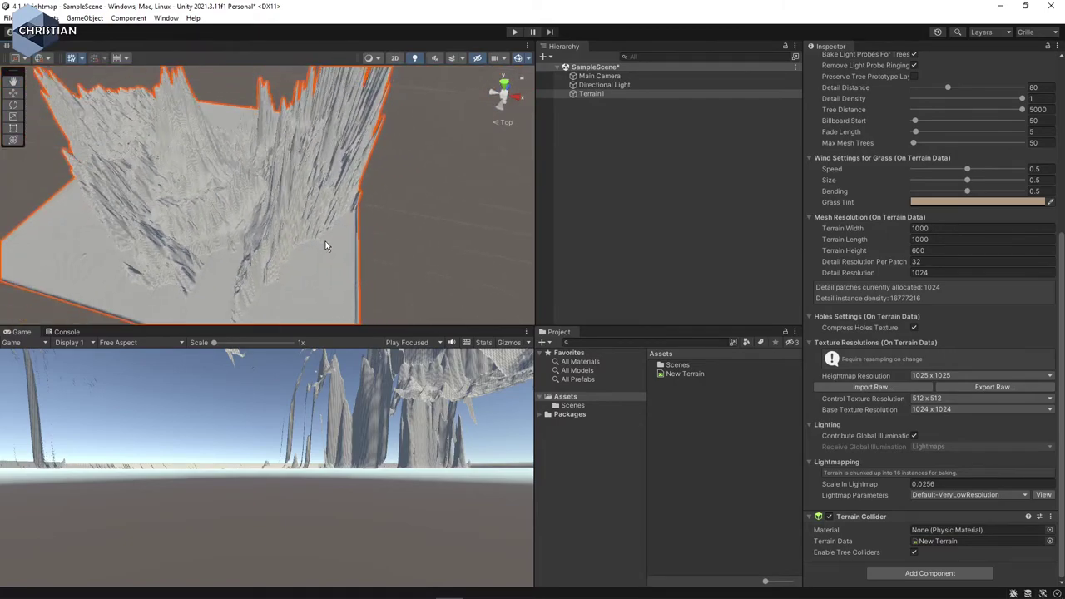
left_click_drag(245, 255, 307, 255, "alt")
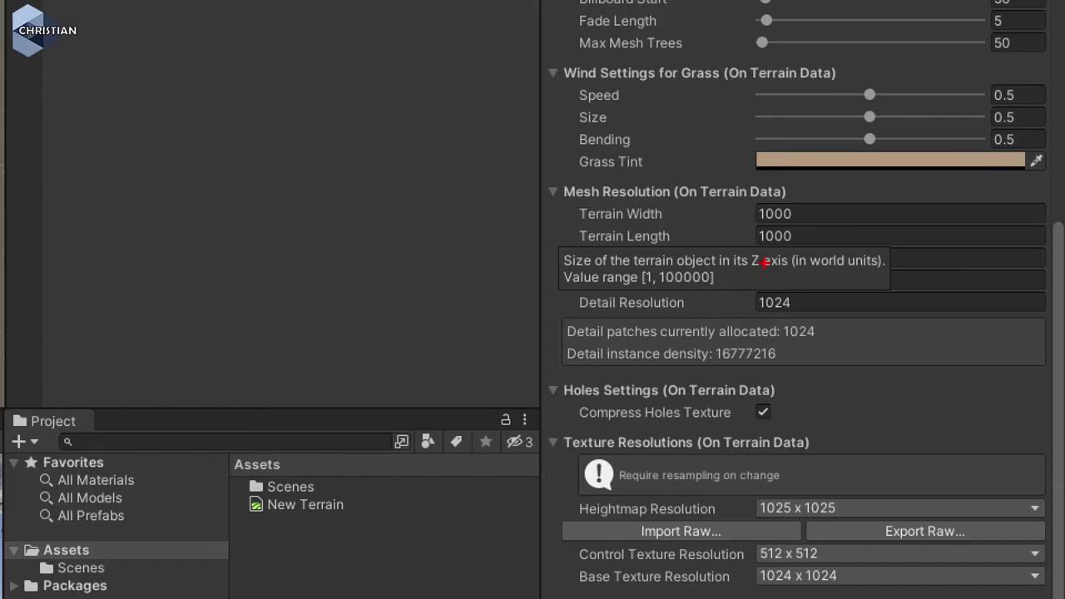
Set the terrain height of Terrain1 to 100.
left_click_drag(763, 284, 827, 281)
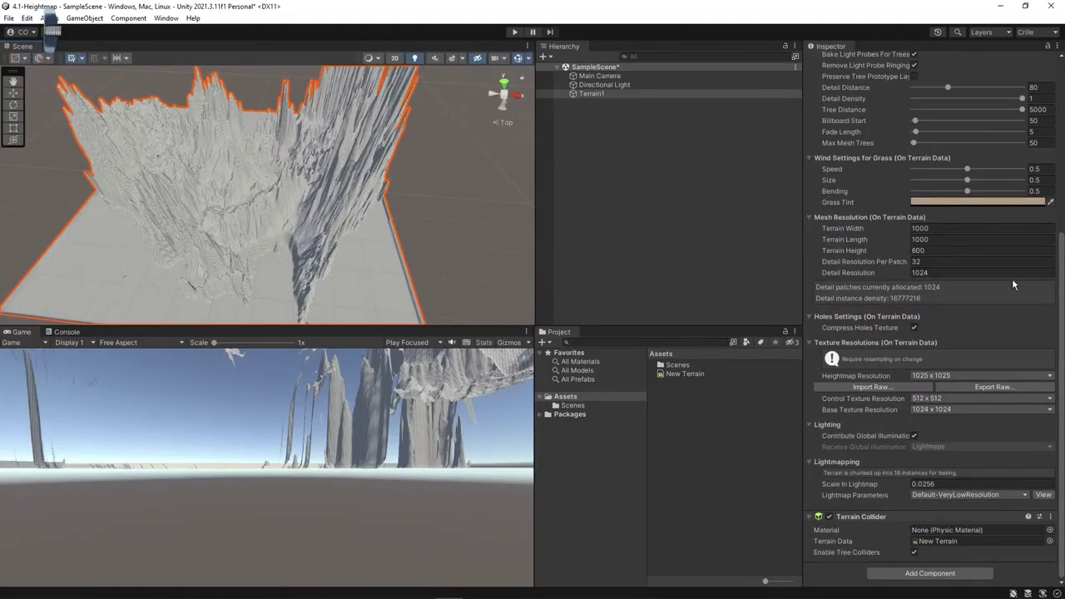
left_click(936, 254)
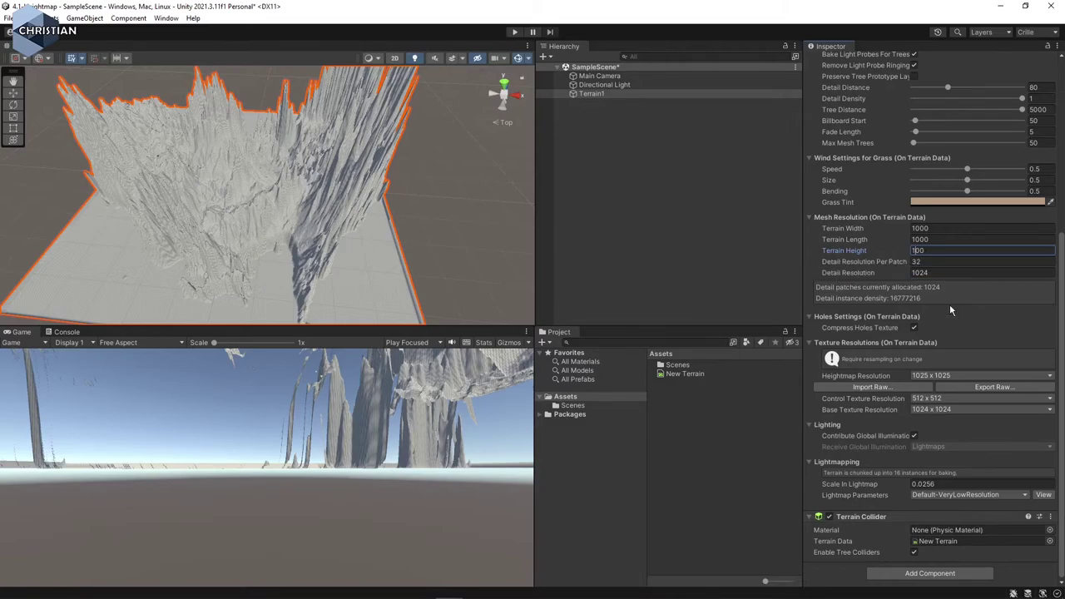
key("Tab")
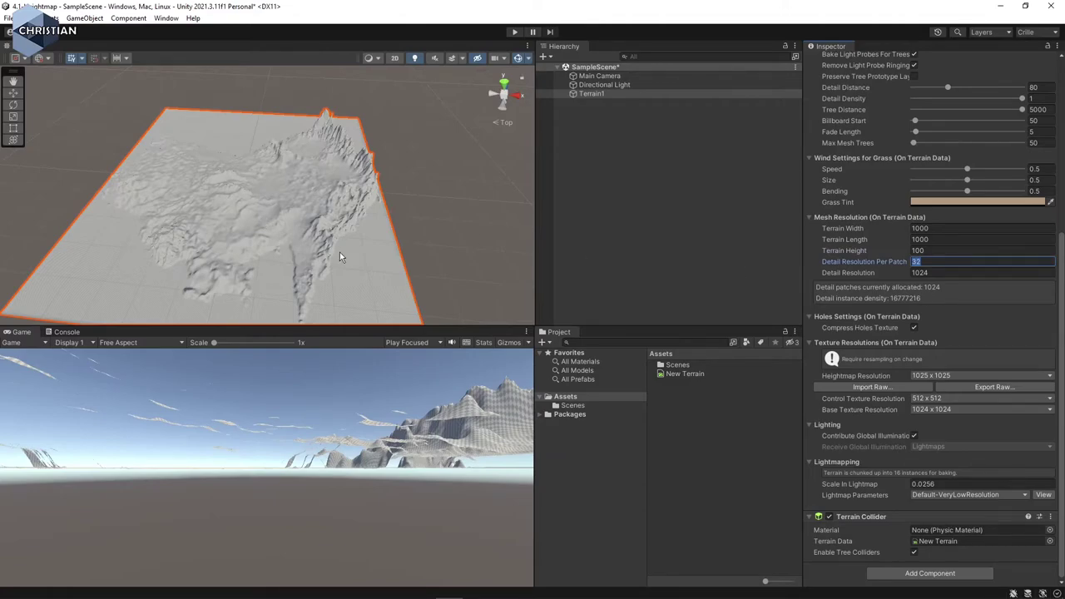
Inspect the mountains and lowlands of the rescaled terrain up close and from farther away.
right_click_drag(238, 260, 295, 257)
scroll(349, 260, "up", 5)
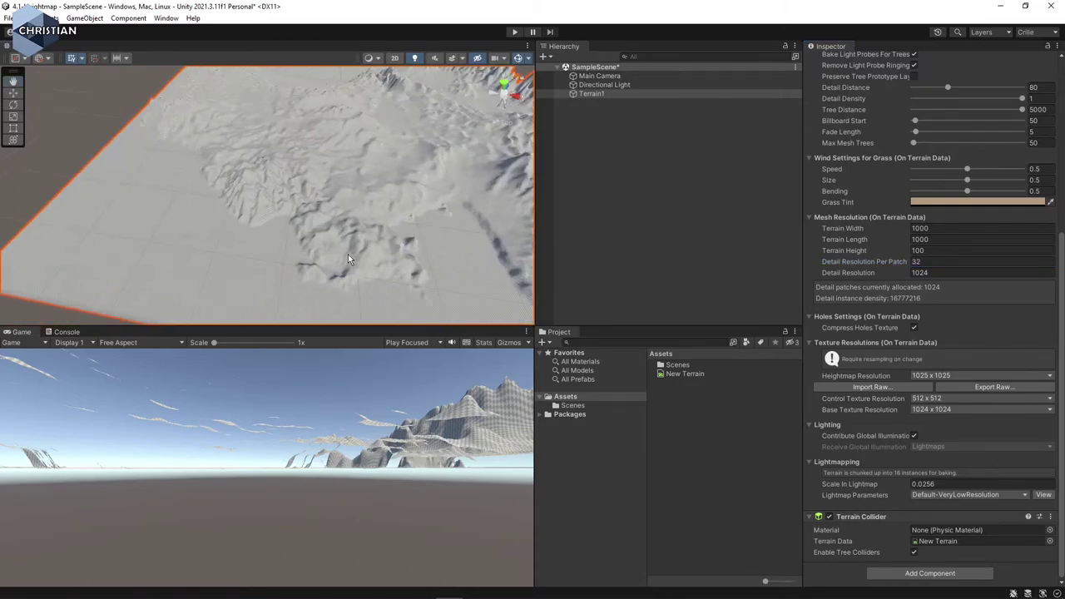
scroll(349, 259, "up", 3)
middle_click_drag(491, 204, 376, 238)
scroll(375, 238, "down", 3)
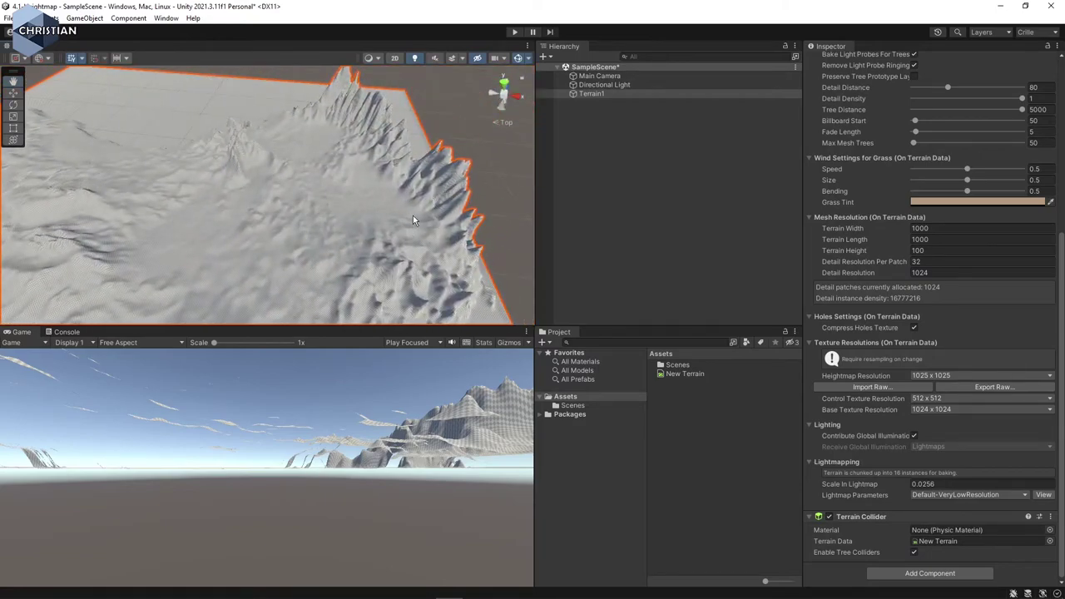
scroll(340, 250, "down", 1)
scroll(366, 238, "up", 3)
scroll(368, 245, "down", 3)
mouse_move(369, 245)
middle_mouse_down()
mouse_move(346, 232)
mouse_move(357, 235)
middle_mouse_up()
Reduce the terrain height of Terrain1 to 60 and view the resulting landscape.
left_click(877, 250)
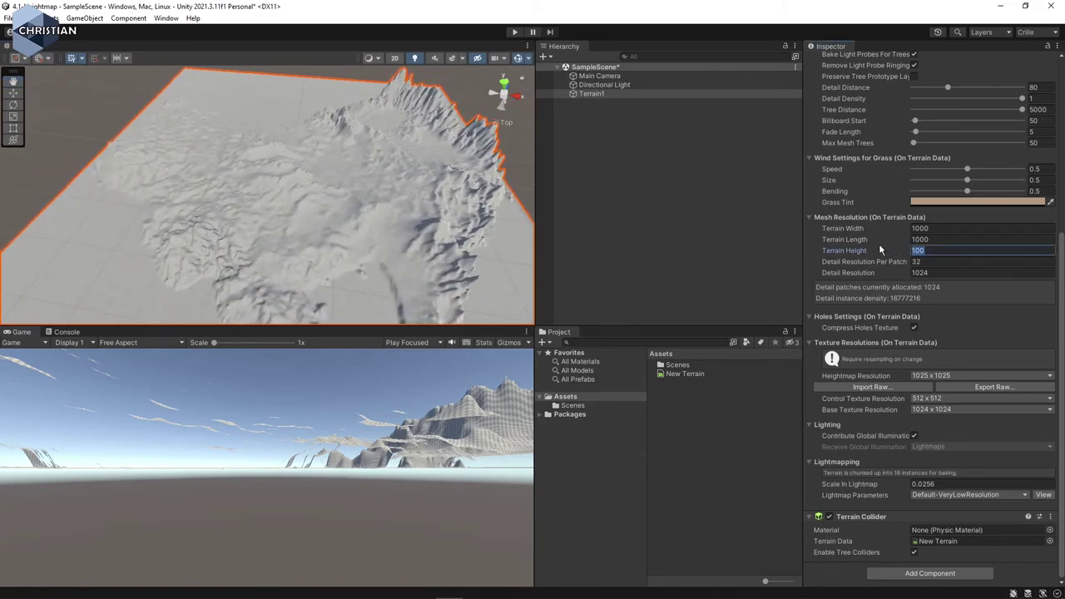
type("60")
key("Tab")
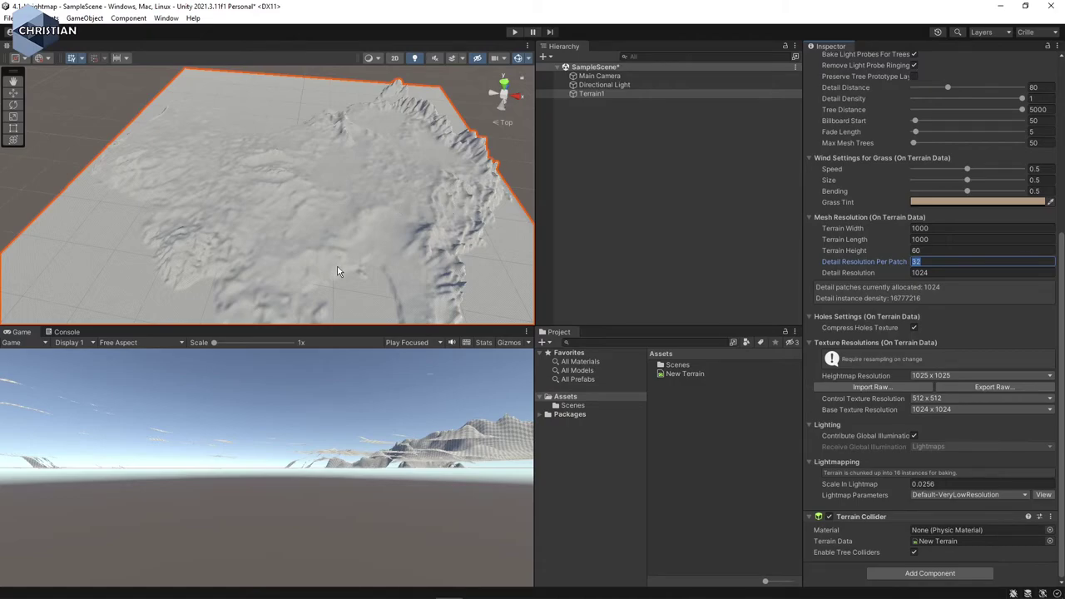
left_click_drag(337, 259, 352, 243)
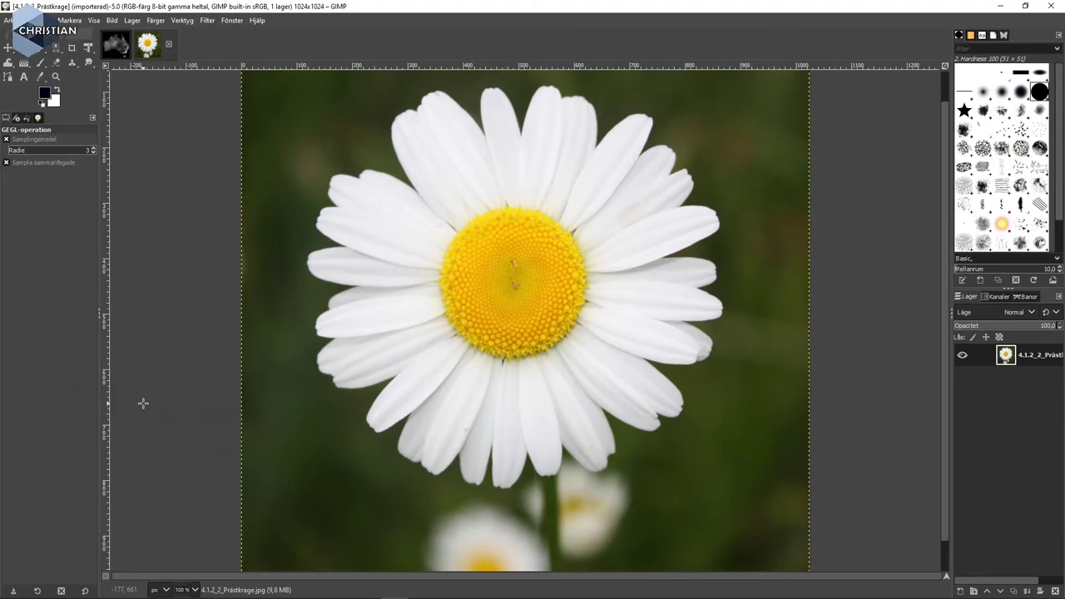
Convert the daisy photo's colour mode to grayscale.
right_click(484, 205)
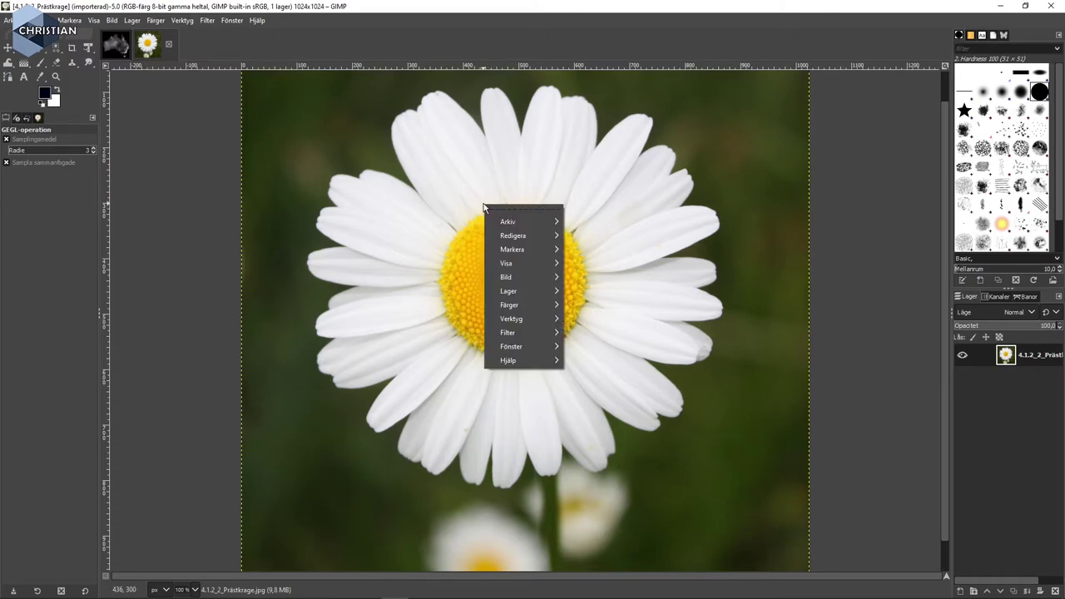
mouse_move(547, 277)
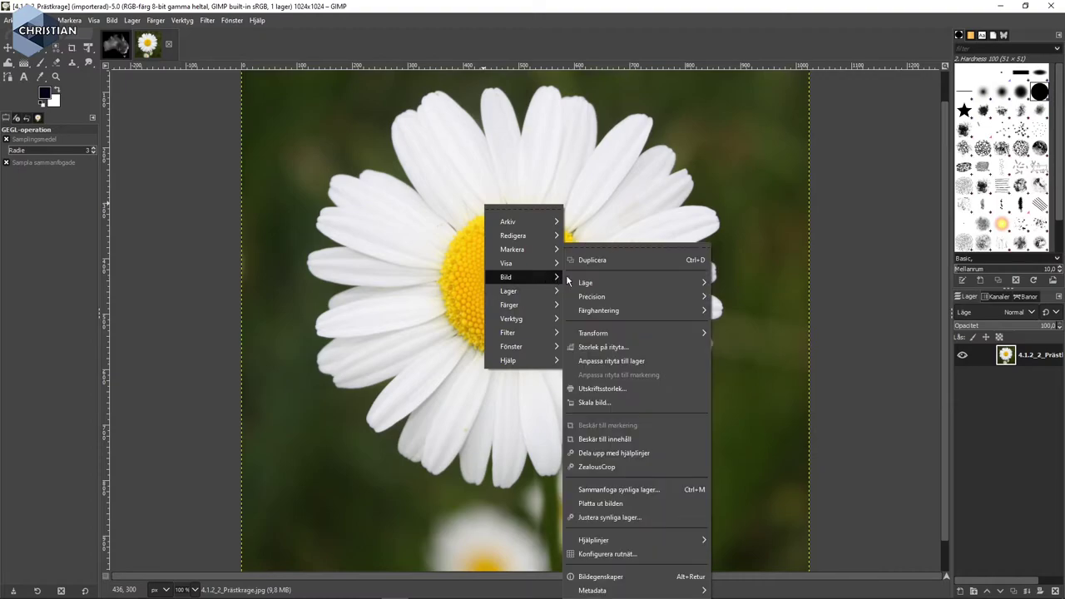
mouse_move(647, 286)
left_click(750, 307)
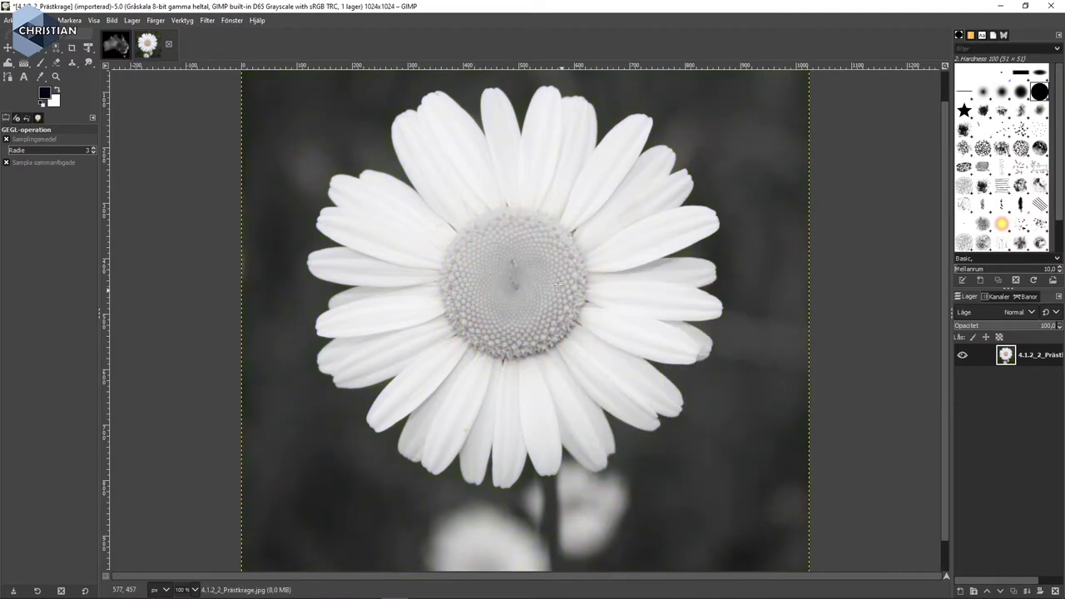
Scale the daisy image to 1024 × 1024 px using cubic interpolation.
right_click(510, 237)
mouse_move(573, 311)
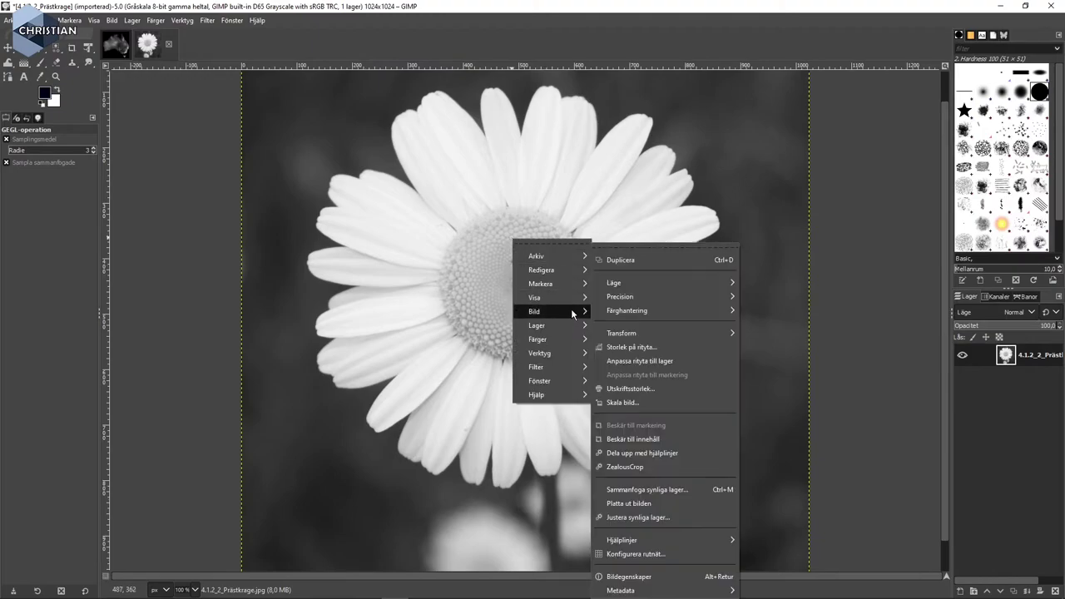
left_click(657, 401)
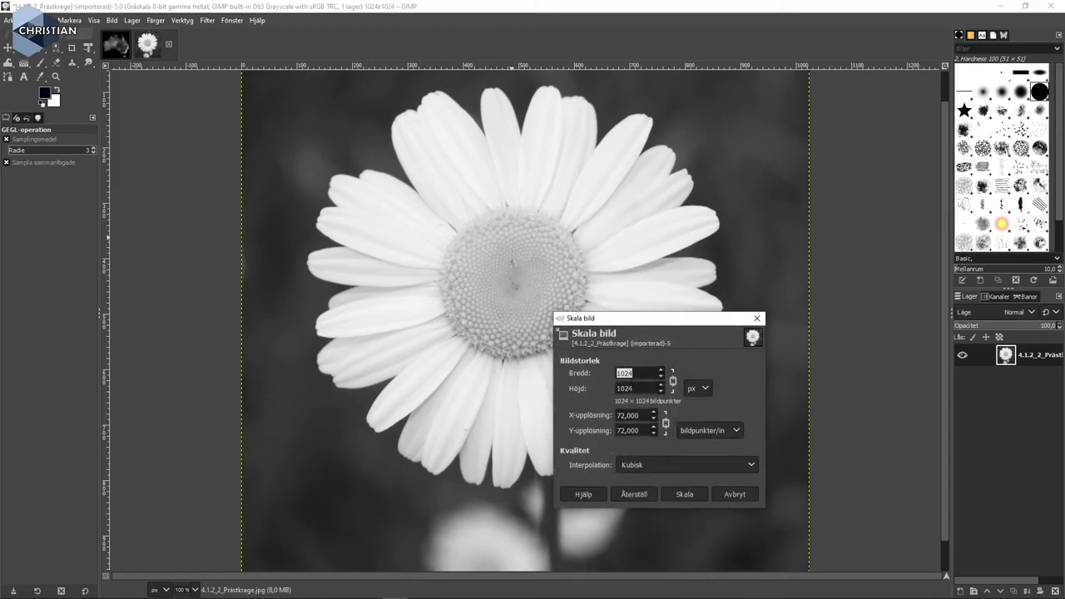
left_click(684, 495)
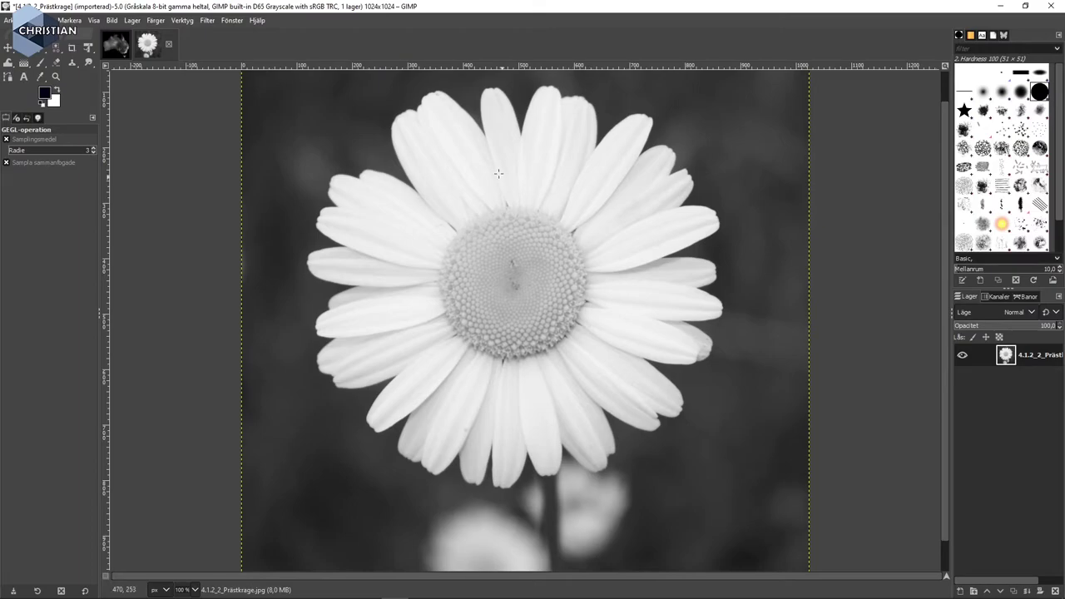
Apply a Gaussian blur of about 8.29 in X and Y to the grayscale daisy.
right_click(457, 181)
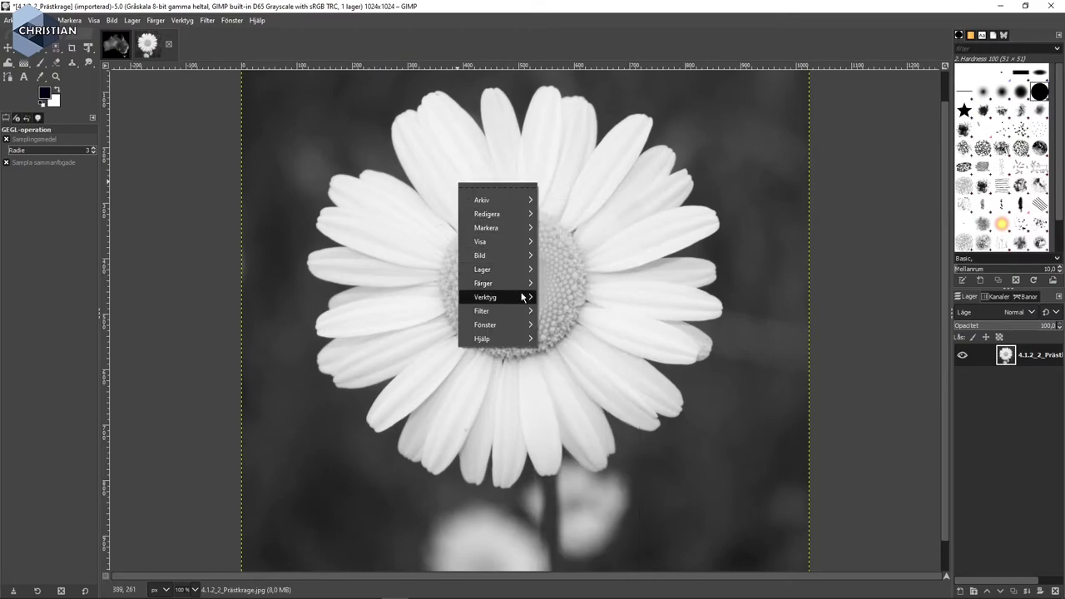
mouse_move(512, 312)
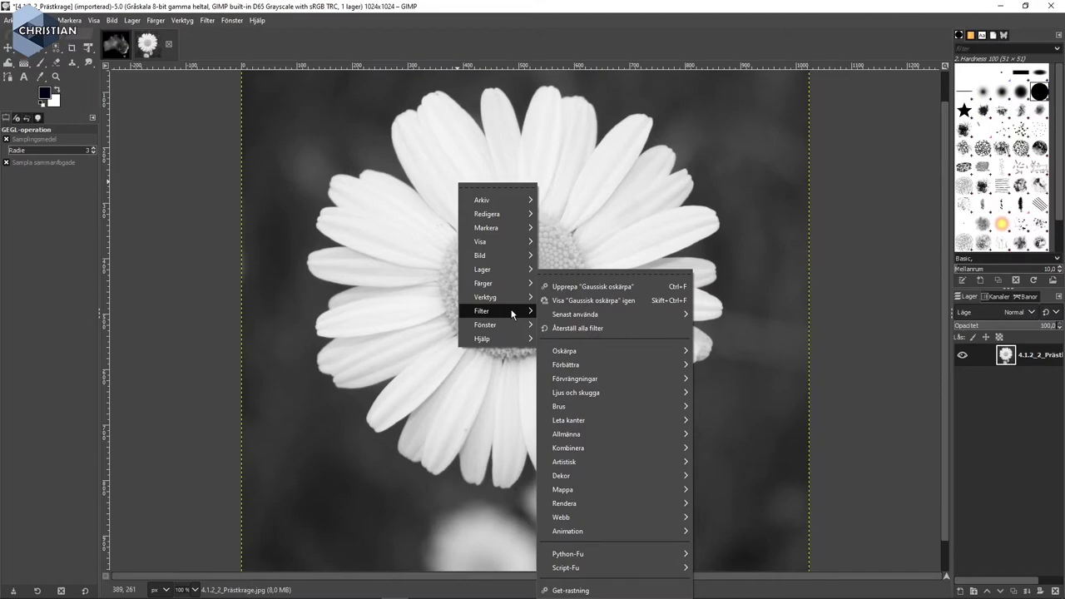
mouse_move(625, 453)
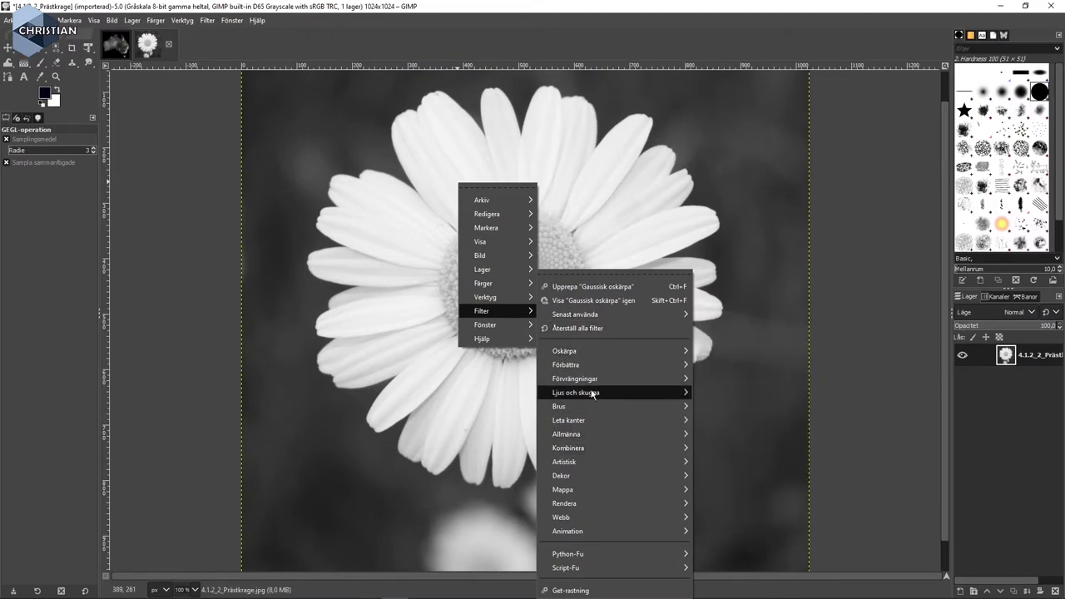
mouse_move(581, 354)
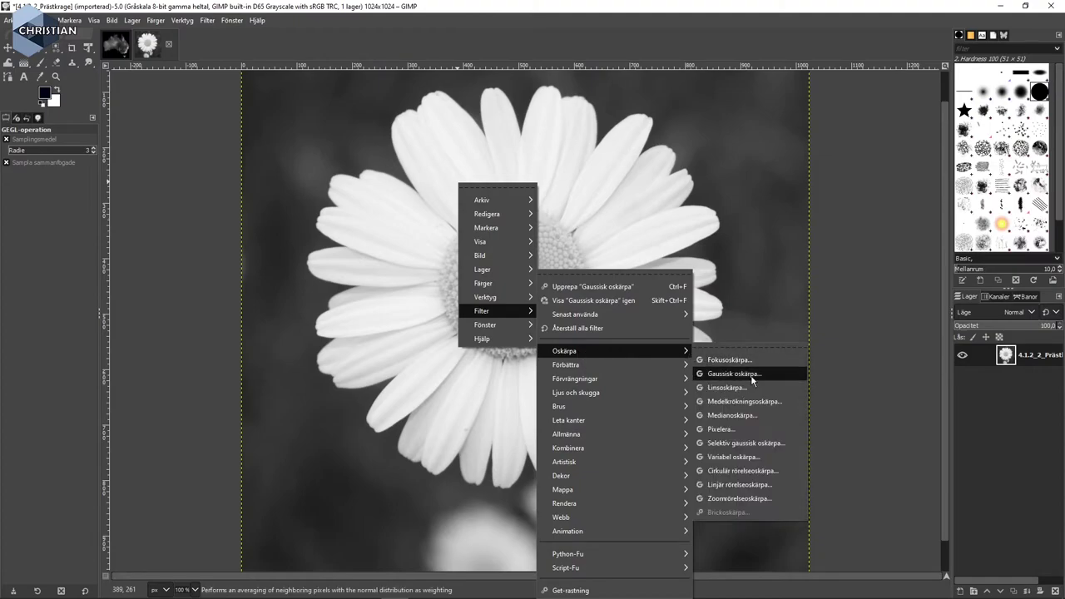
left_click(754, 376)
left_click_drag(708, 244, 717, 261)
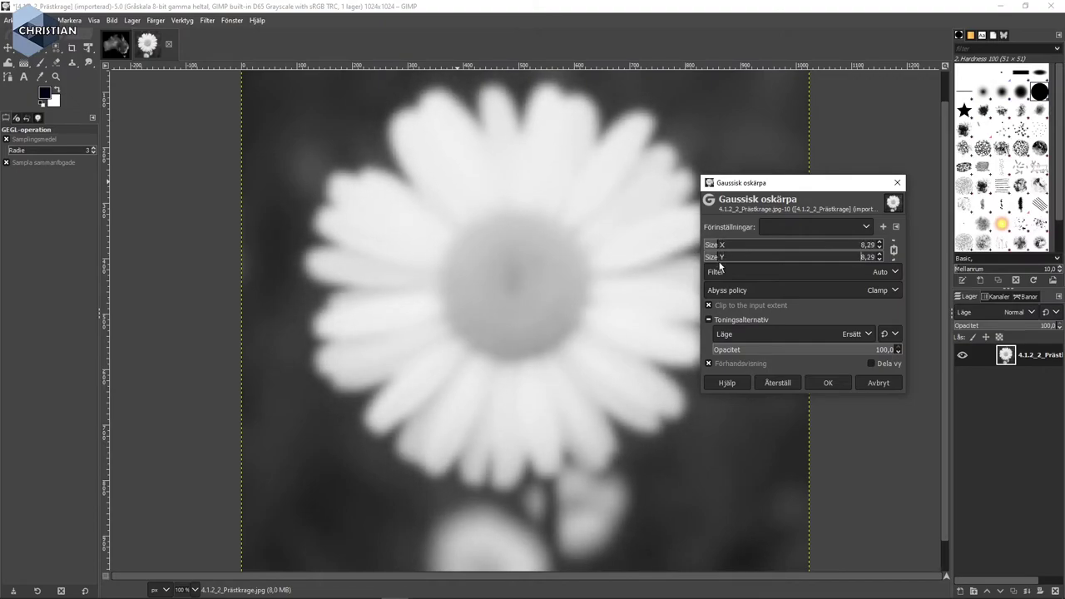
left_click(843, 385)
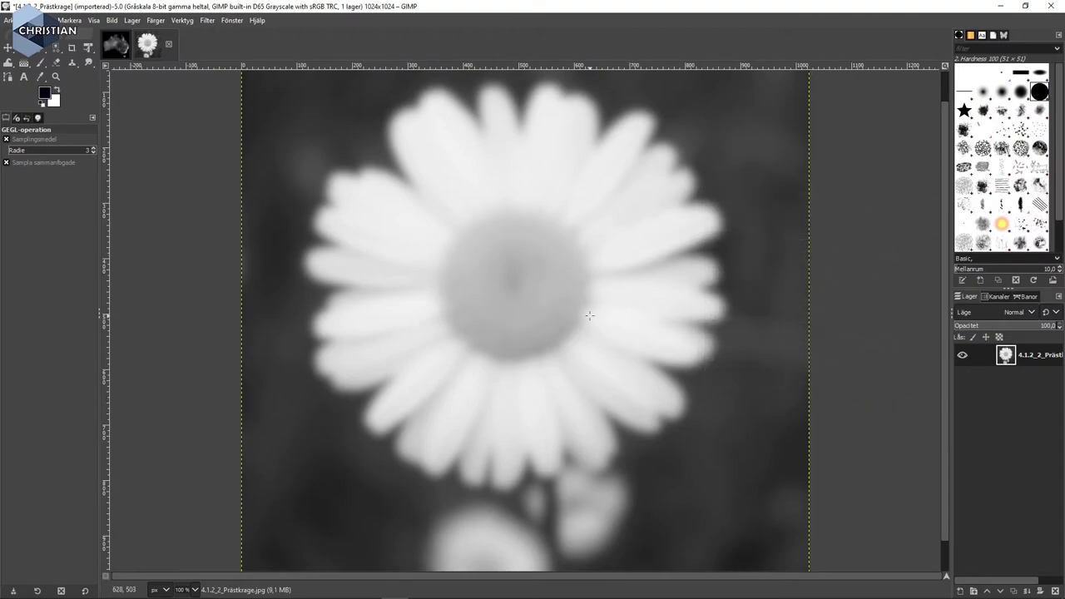
Adjust the daisy's input levels to black point 110, gamma 2.20 and white point 255, making the background fully black.
right_click(549, 238)
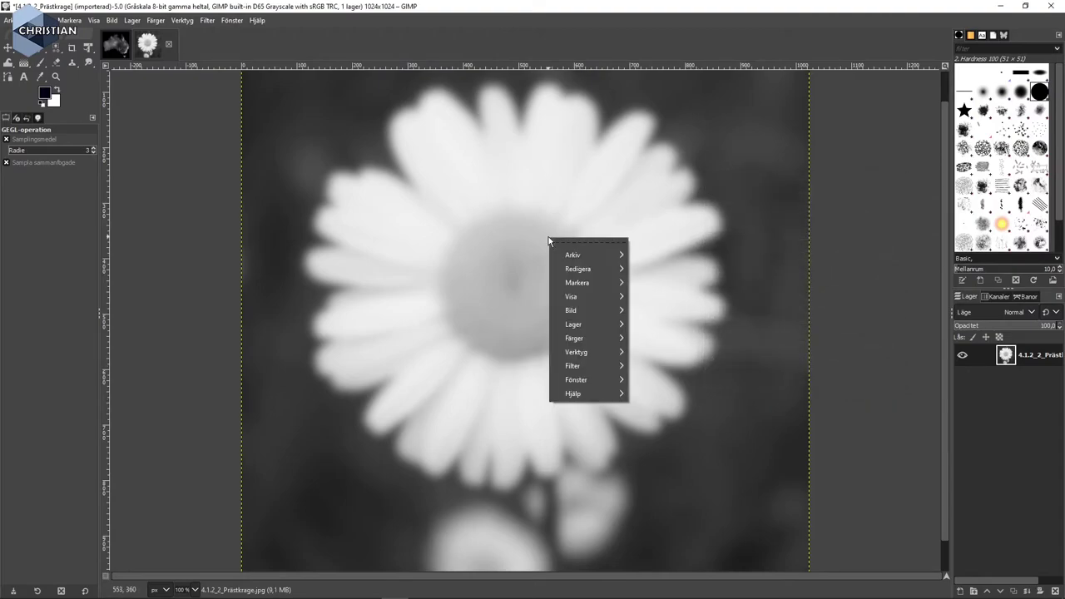
mouse_move(617, 336)
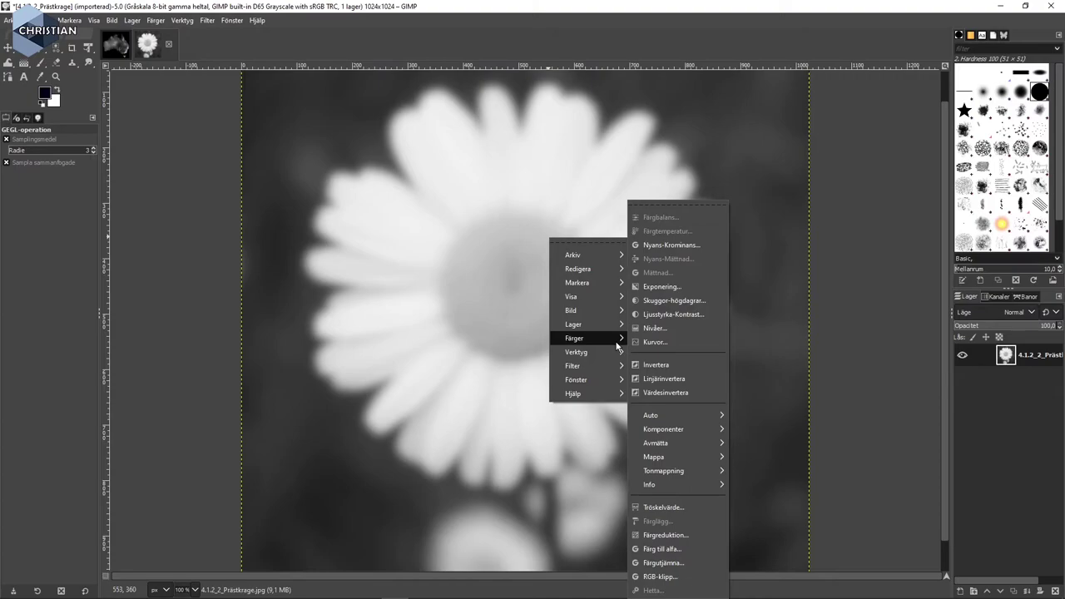
left_click(655, 329)
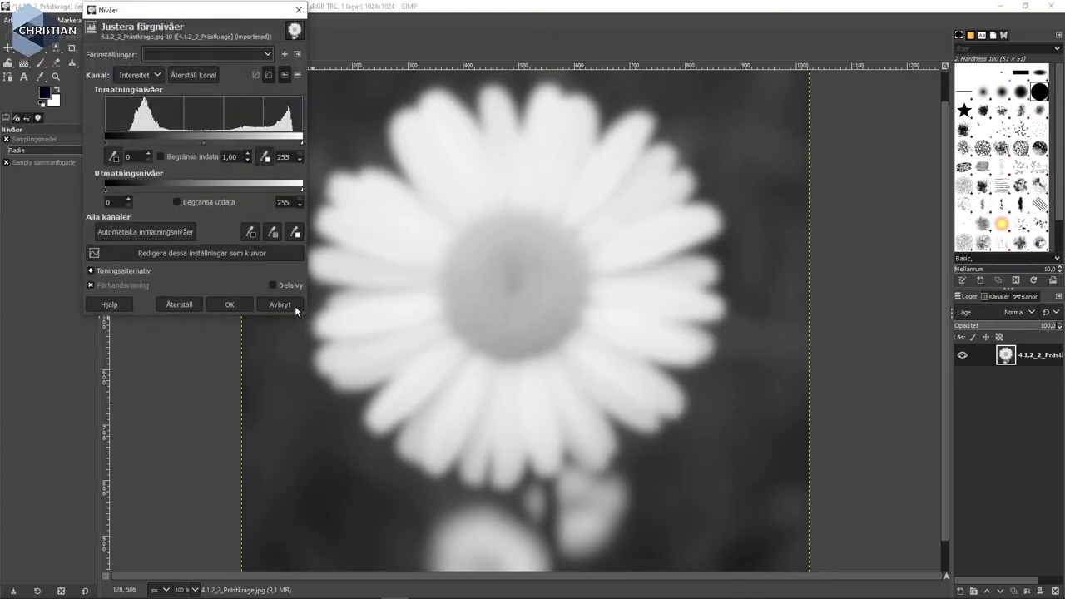
left_click_drag(204, 143, 231, 141)
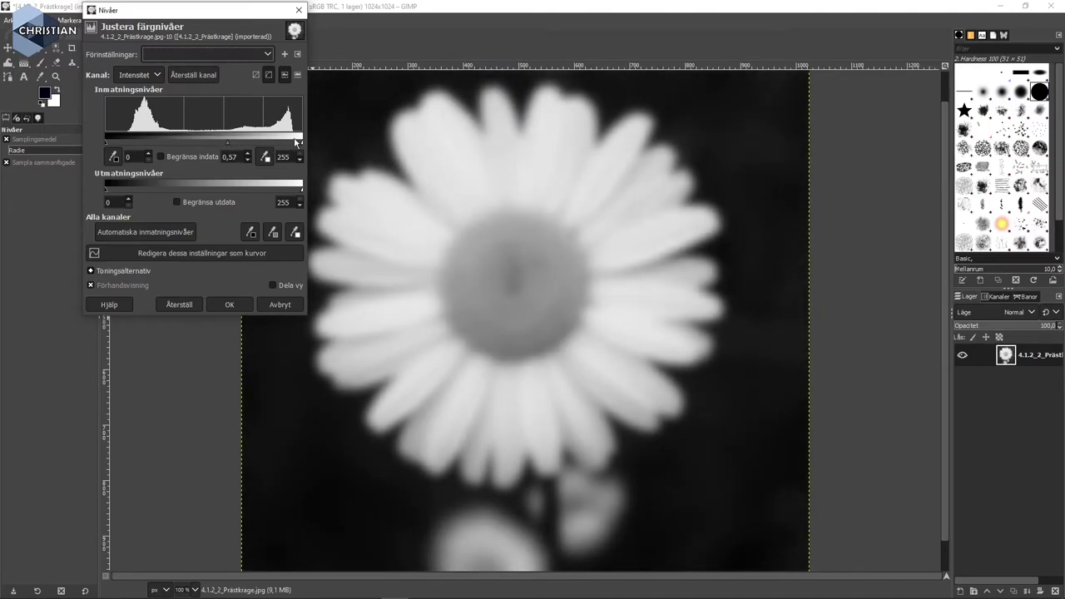
left_click_drag(301, 142, 288, 141)
mouse_move(107, 142)
left_mouse_down()
mouse_move(203, 144)
mouse_move(122, 155)
left_mouse_up()
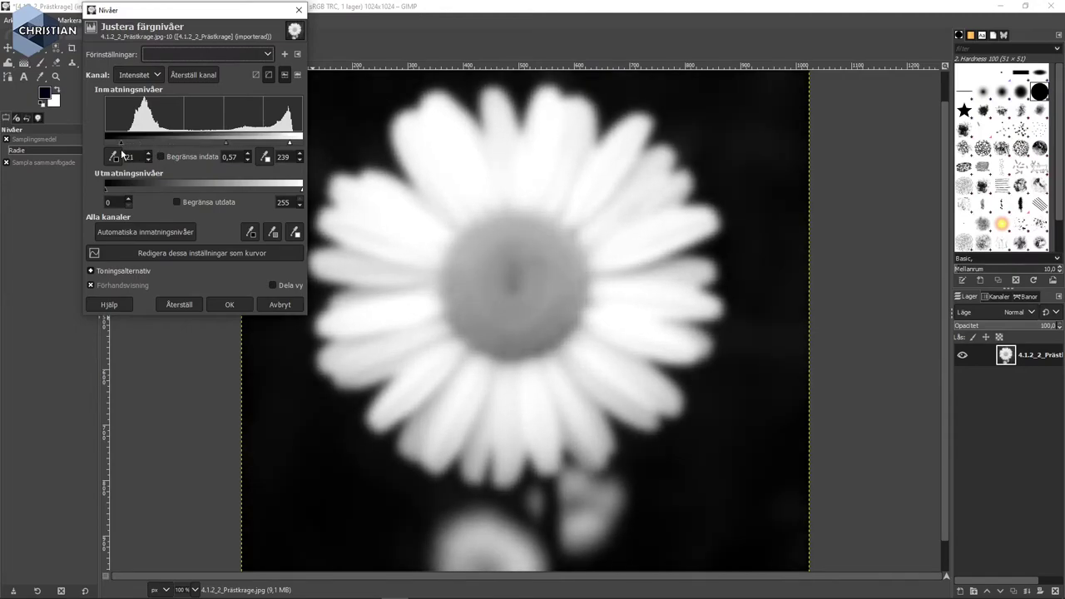
left_click_drag(225, 142, 177, 143)
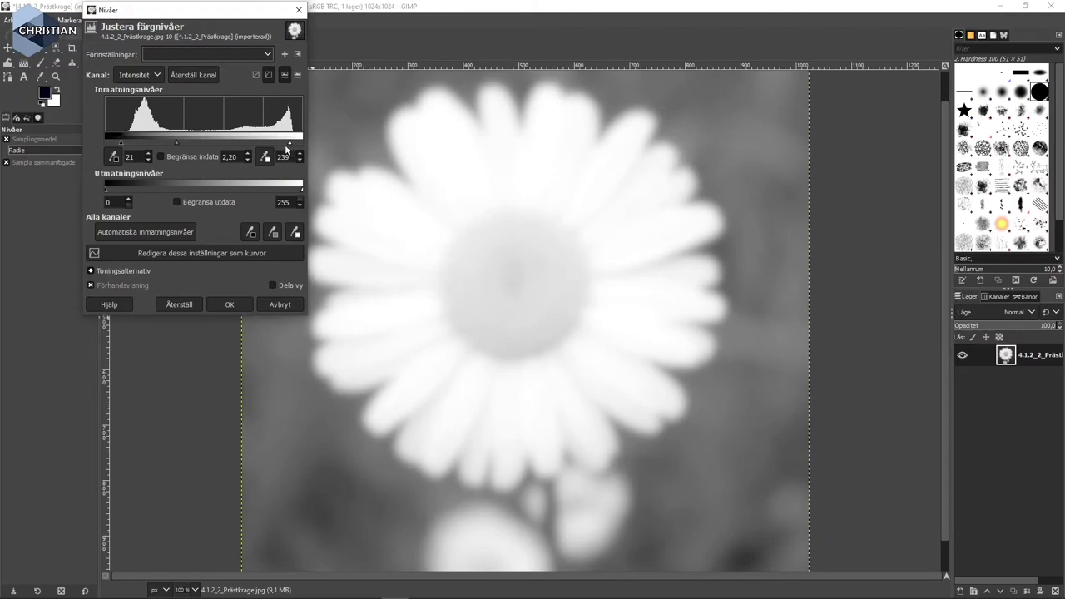
mouse_move(289, 143)
left_mouse_down()
mouse_move(238, 145)
mouse_move(306, 148)
left_mouse_up()
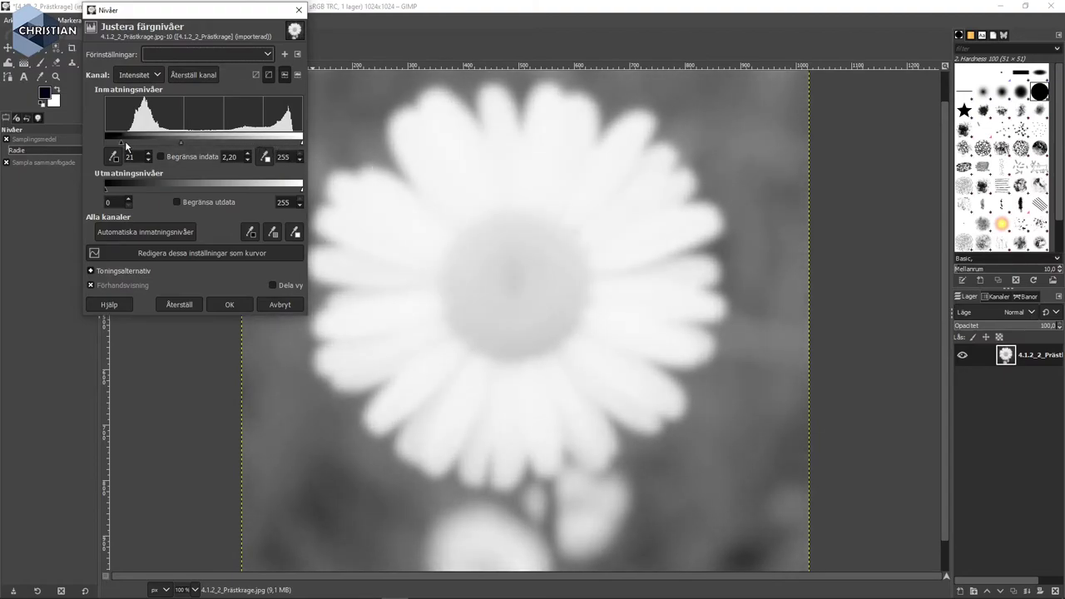
left_click_drag(121, 144, 189, 143)
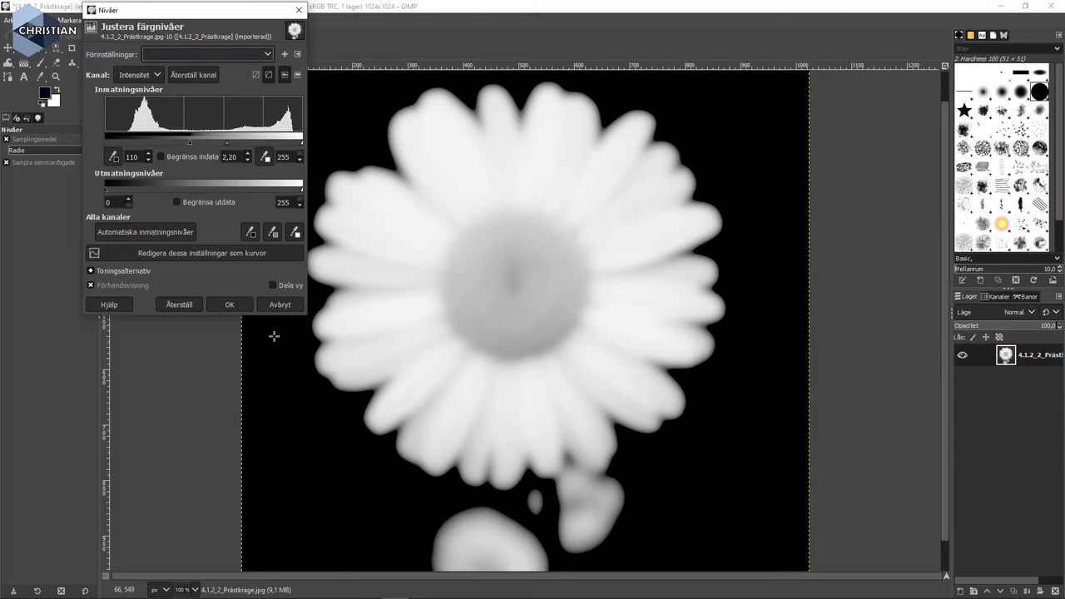
left_click(230, 304)
Apply a second, stronger Gaussian blur of about 24.05 in X and Y to the daisy.
right_click(433, 240)
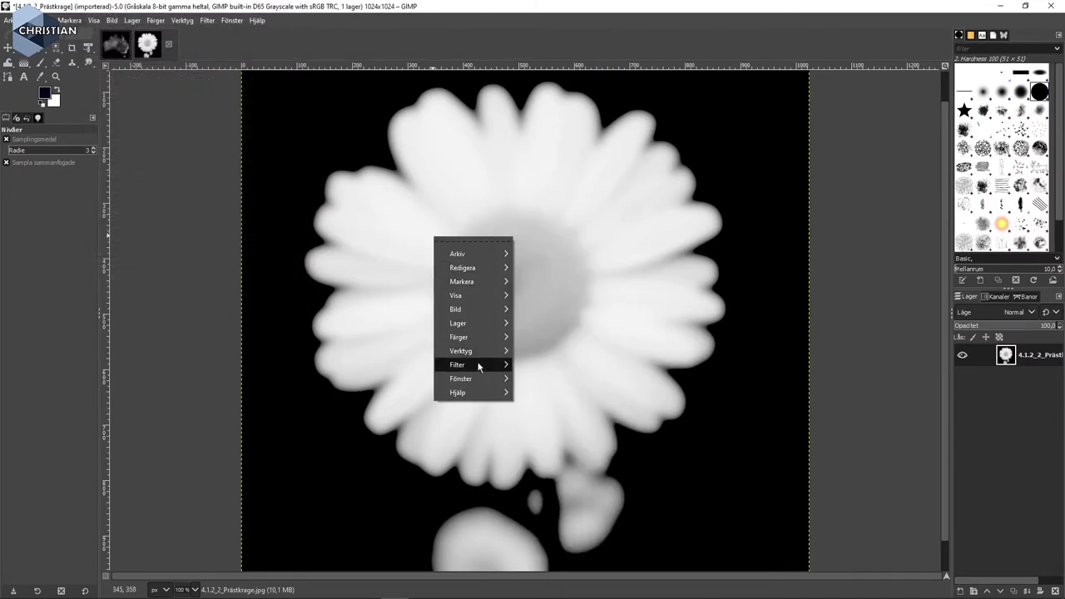
mouse_move(478, 367)
mouse_move(565, 352)
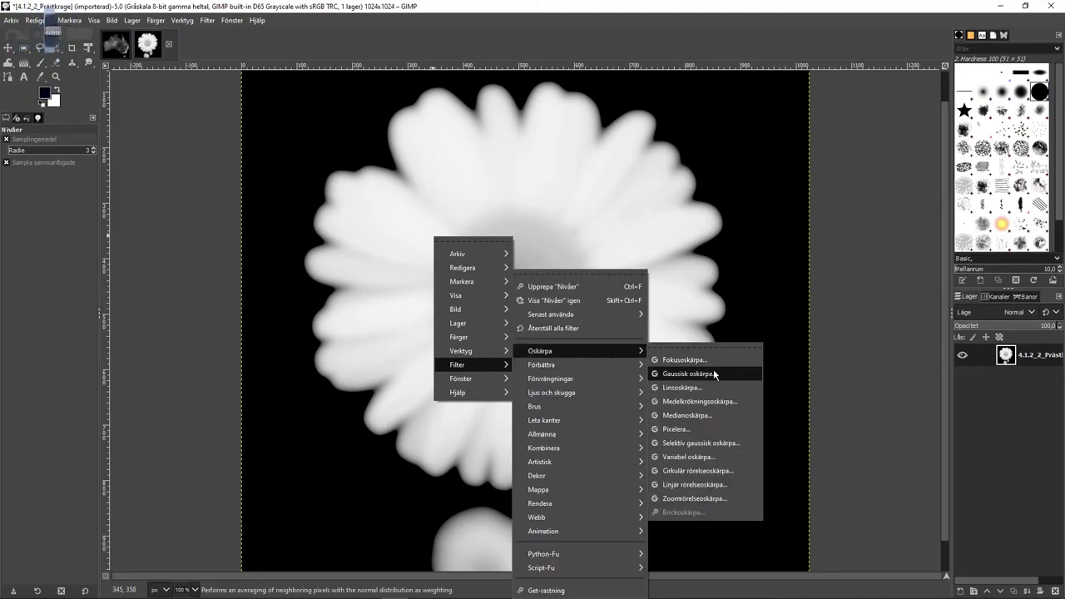
left_click(716, 375)
left_click_drag(717, 242, 729, 271)
left_click(749, 260)
left_click_drag(749, 263, 744, 260)
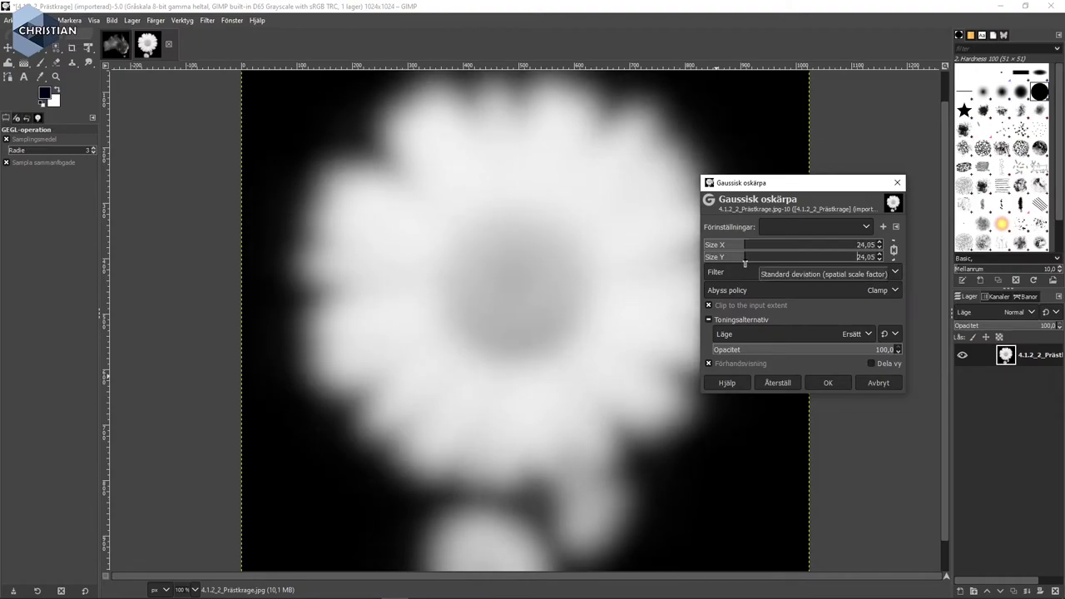
left_click(828, 382)
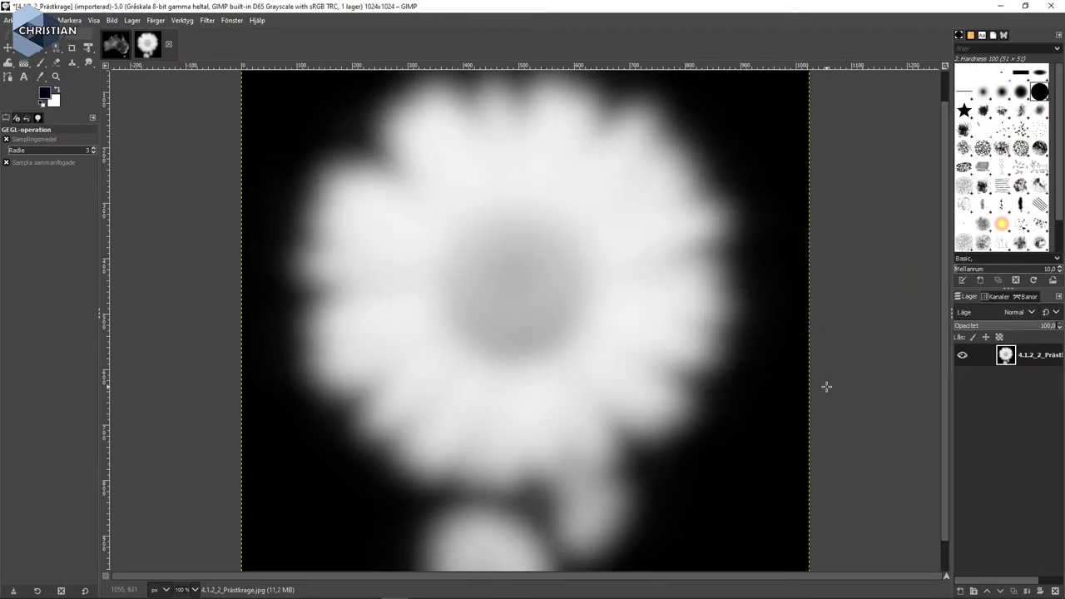
Export the blurred daisy to the Desktop as heighmap_präst.raw with planar RGB save type and normal R, G, B palette.
right_click(509, 234)
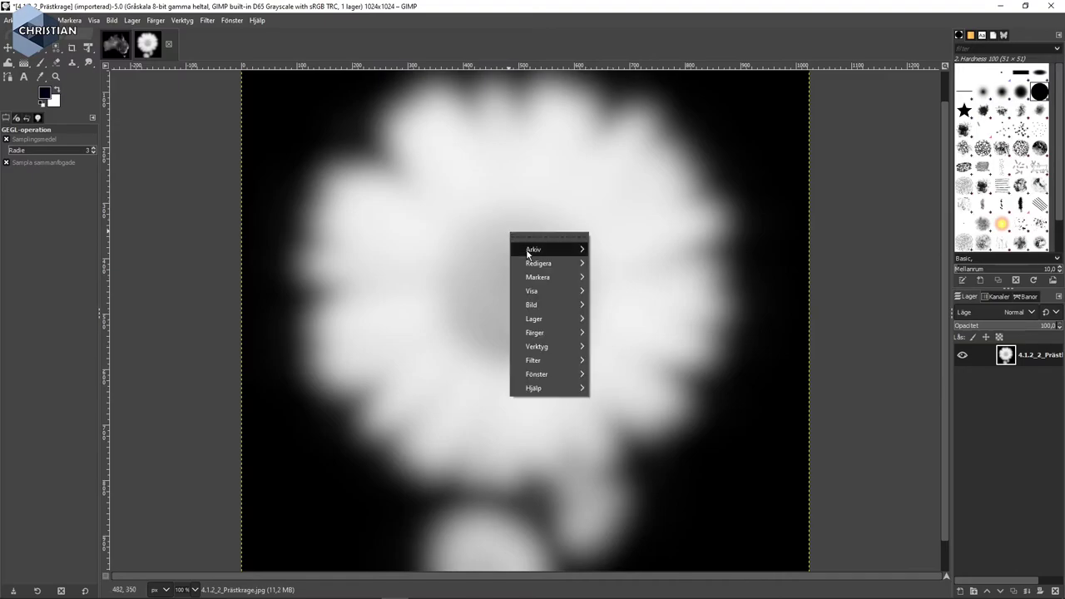
mouse_move(533, 249)
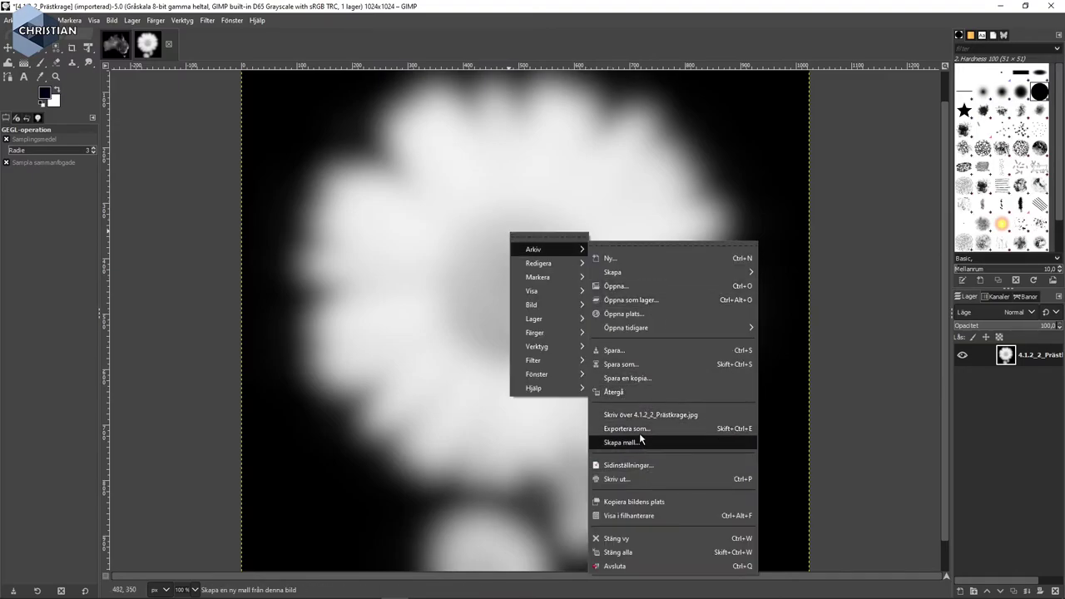
left_click(637, 428)
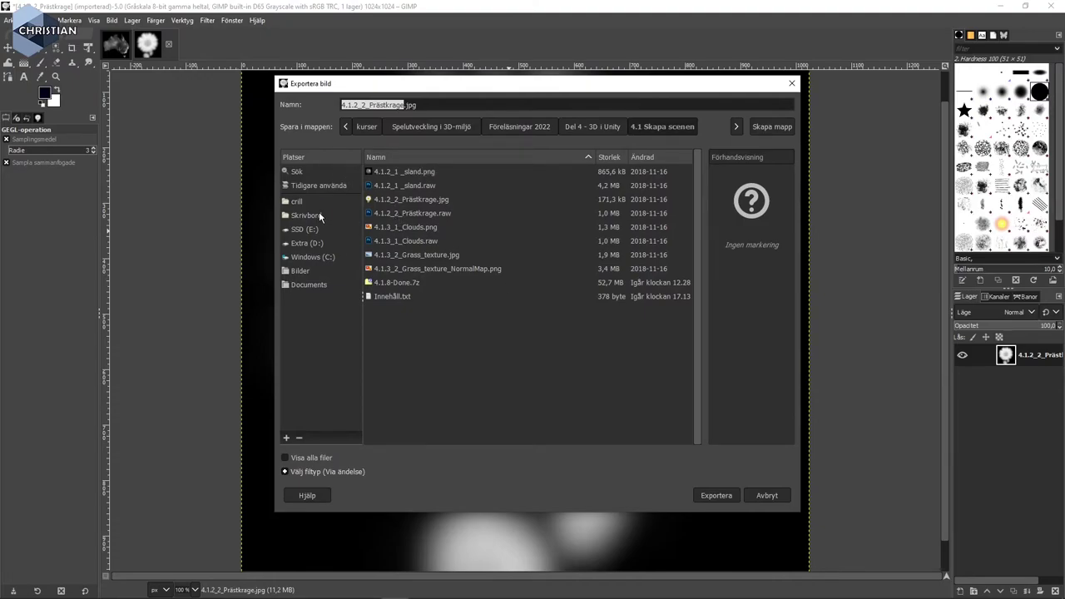
left_click(412, 200)
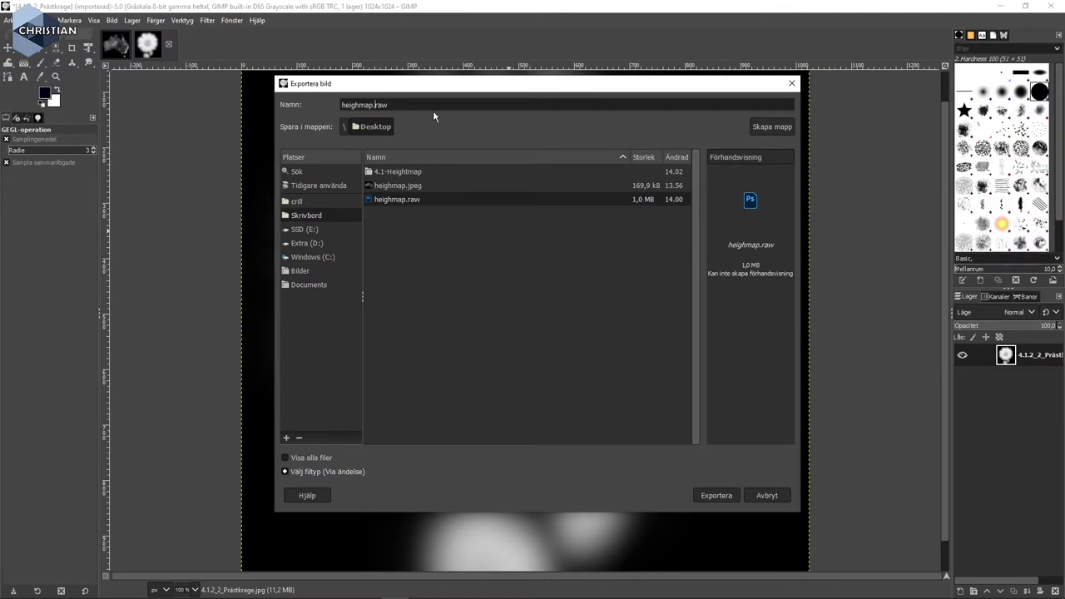
type("_präst")
key("BackSpace")
type("t")
left_click(728, 495)
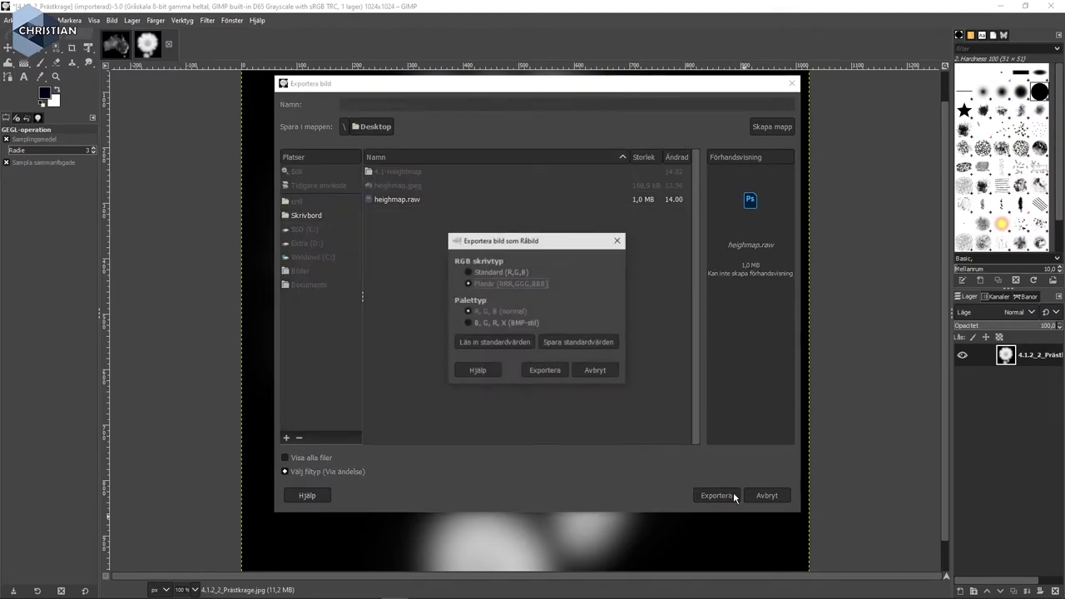
left_click(506, 283)
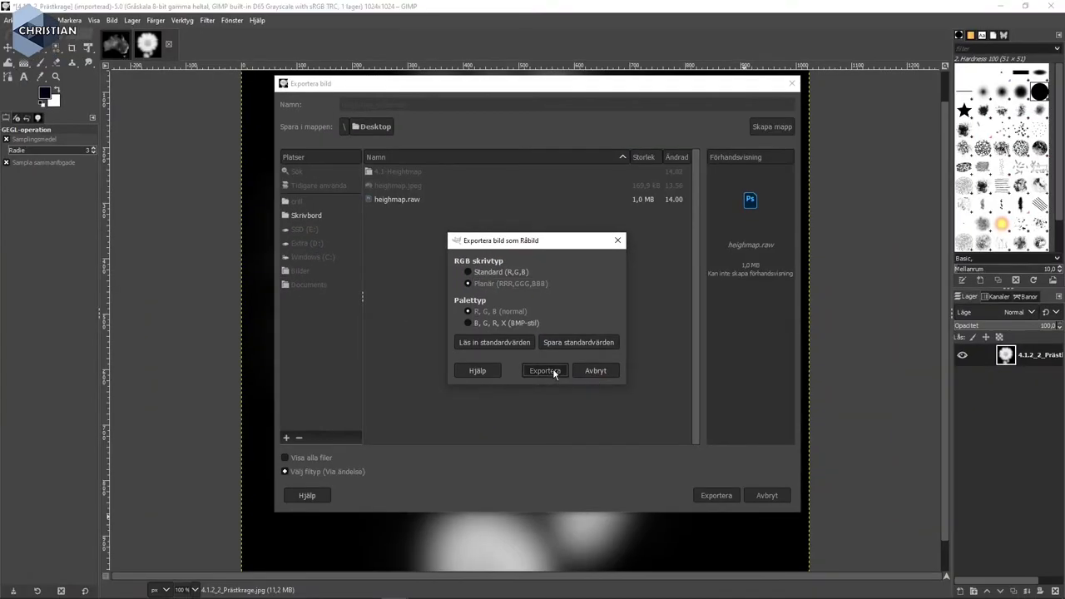
left_click(487, 432)
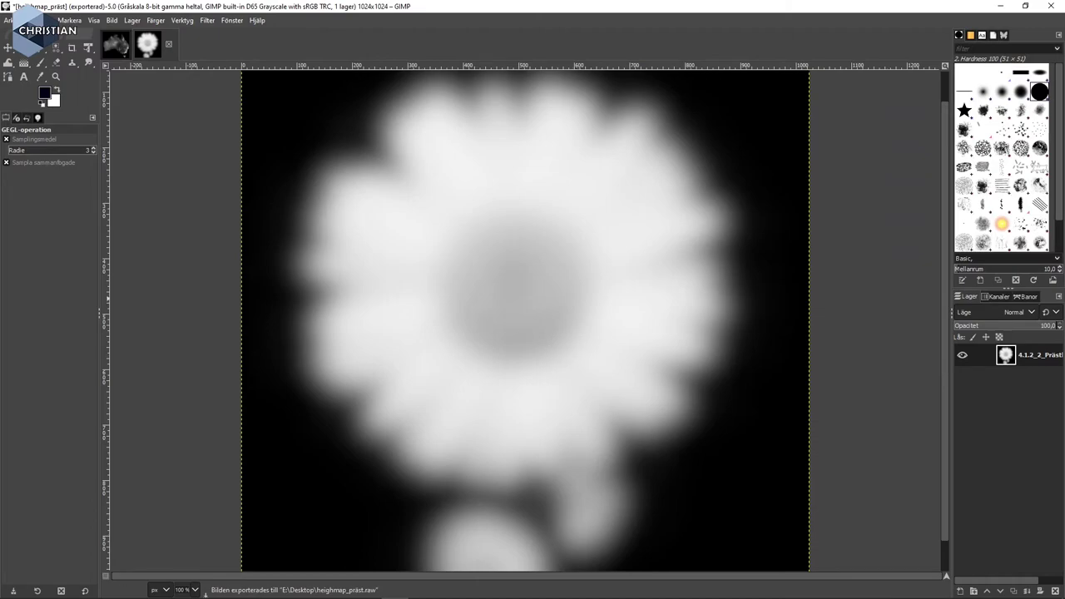
Switch to Unity, save SampleScene and create a new scene from the Basic (Built-in) template.
key("alt+Tab")
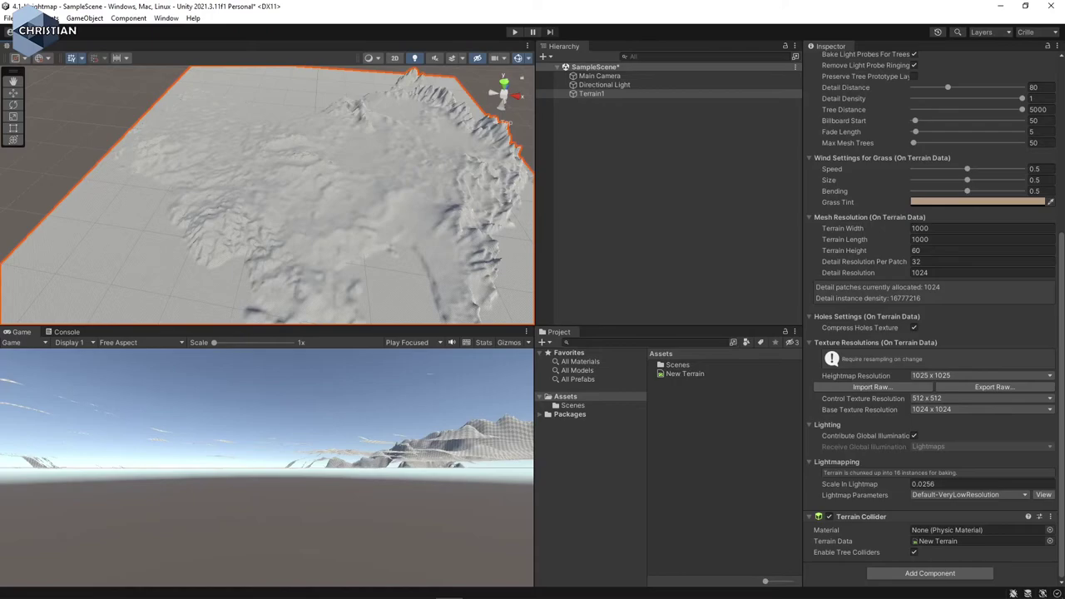
left_click(632, 202)
key("ctrl+s")
key("ctrl+n")
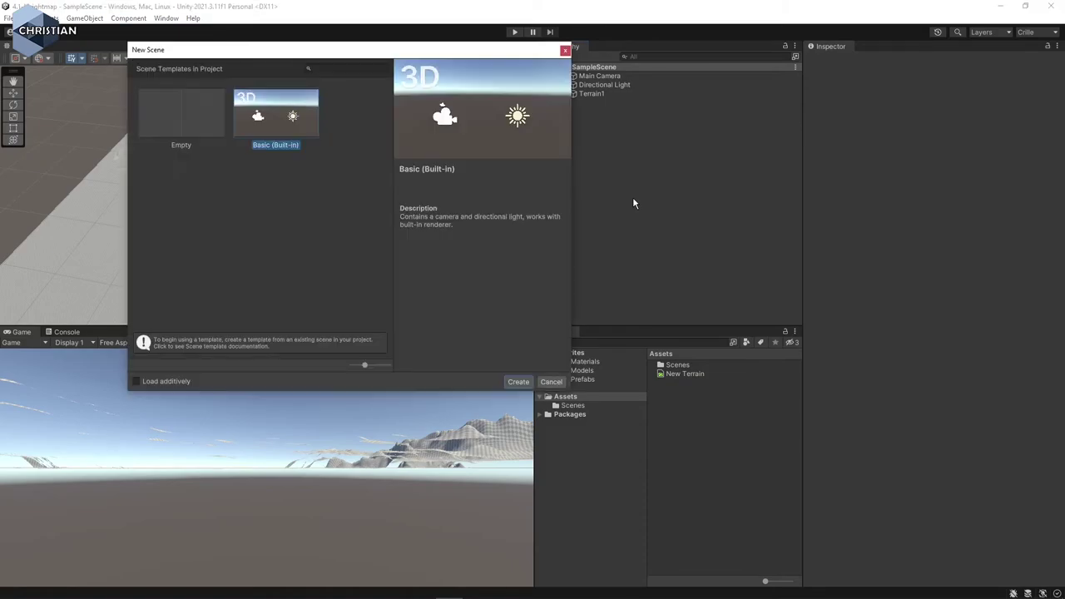
left_click(518, 381)
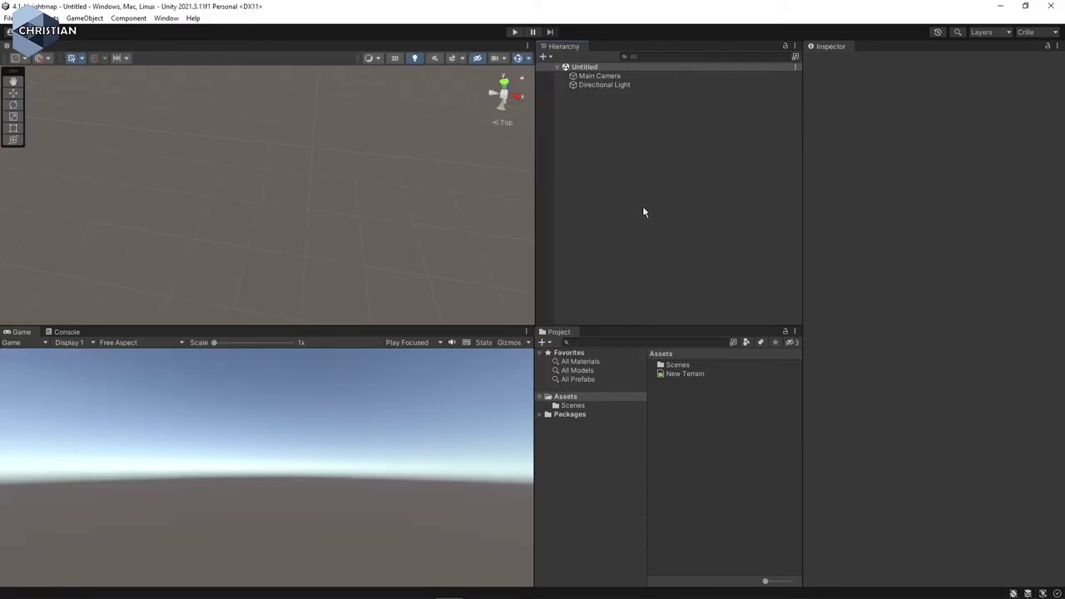
Add a 3D Terrain object to the empty scene.
left_click(542, 57)
mouse_move(585, 95)
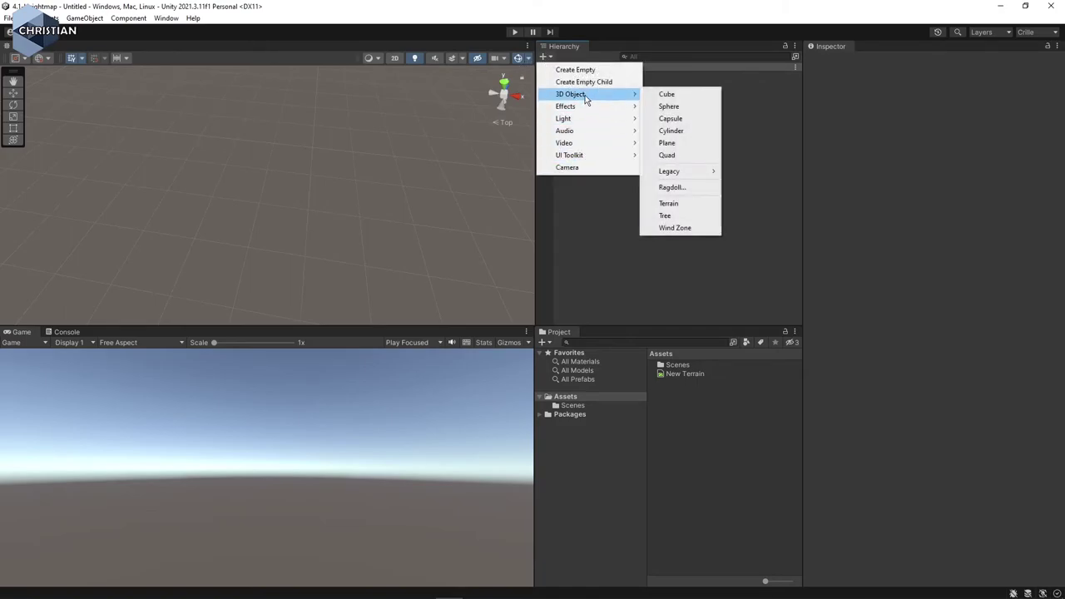
left_click(688, 203)
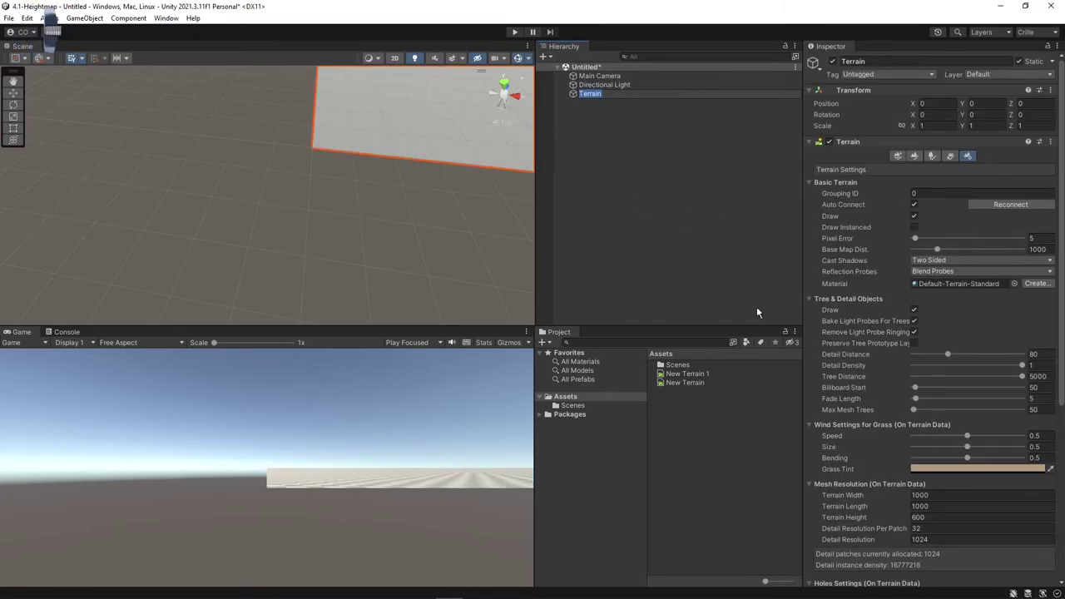
Centre the terrain by setting its position to X -500 and Z -500, and frame it in the Scene view.
left_click(924, 104)
type("-")
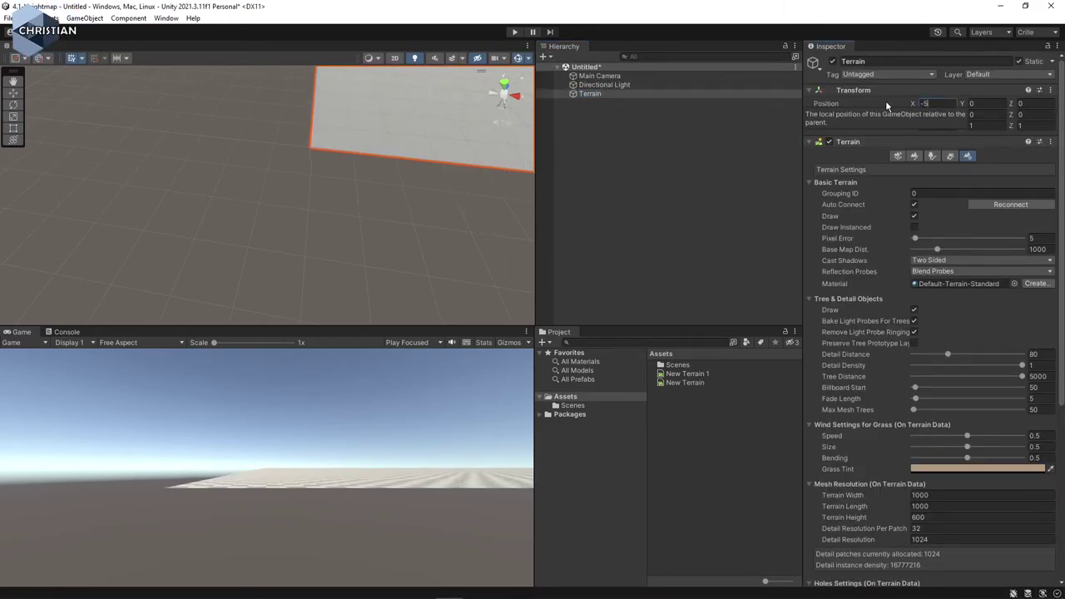
type("500")
key("Tab")
key("Tab")
type("-")
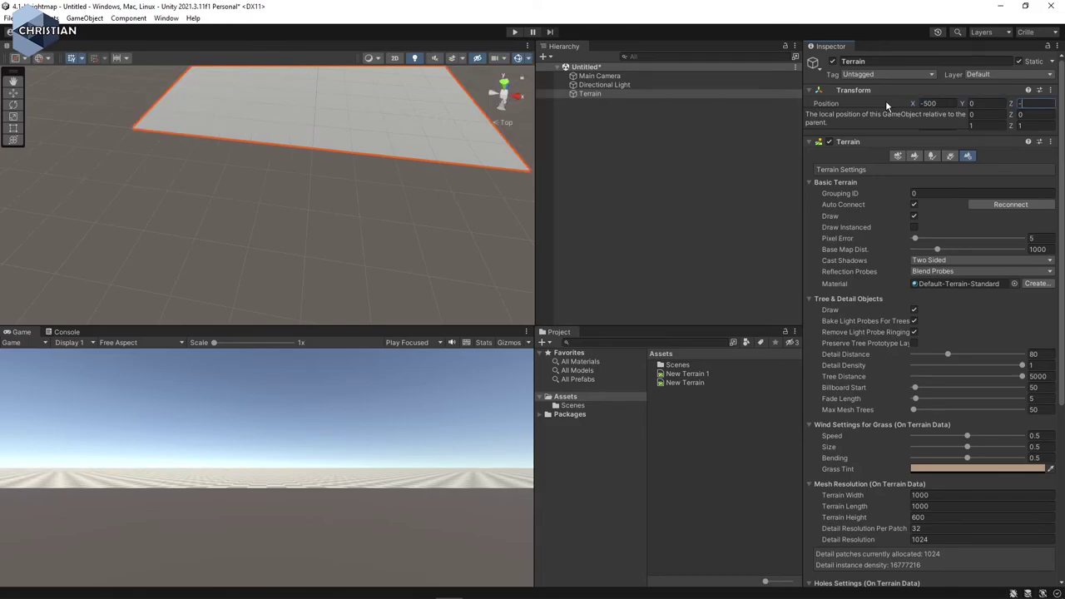
type("500")
key("Return")
key("f")
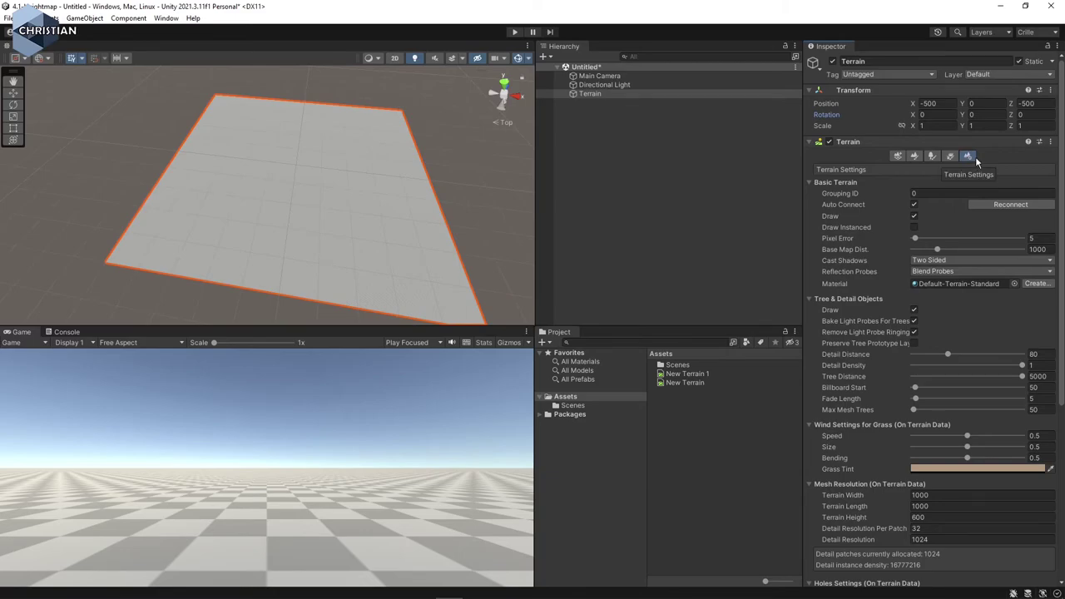
Import the raw heightmap heighmap_präst into the terrain with 8-bit depth, resolution 1024, Windows byte order and size 1000 x 600 x 1000.
scroll(987, 302, "down", 8)
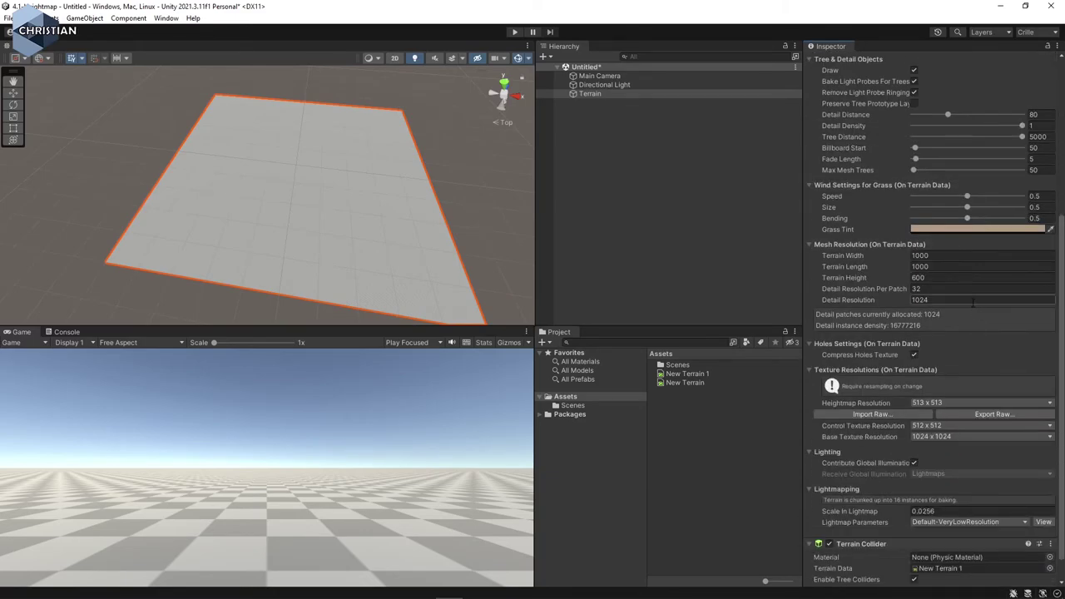
left_click(870, 387)
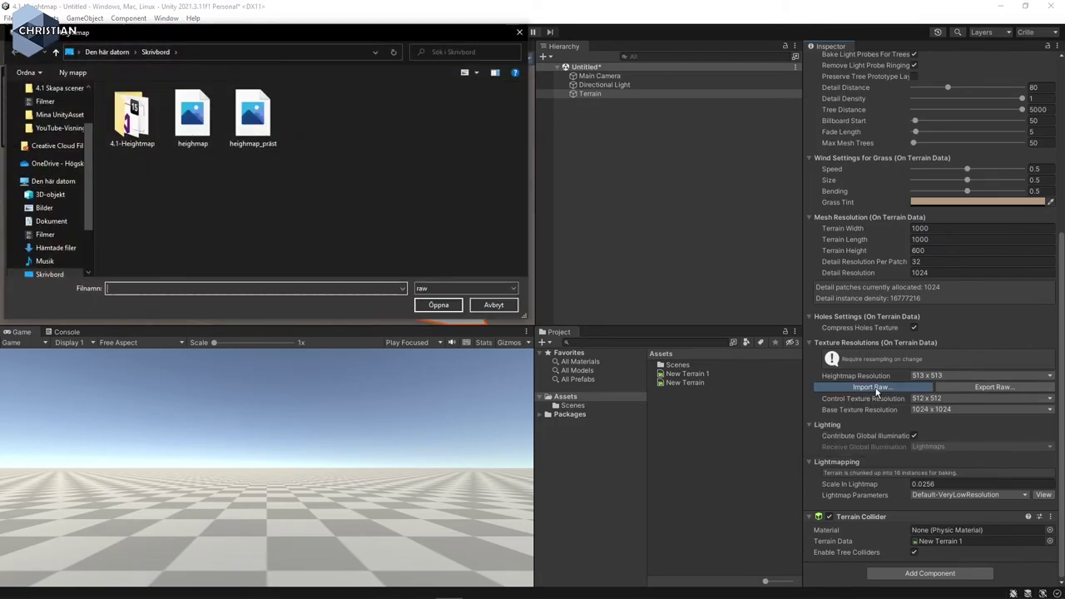
double_click(249, 123)
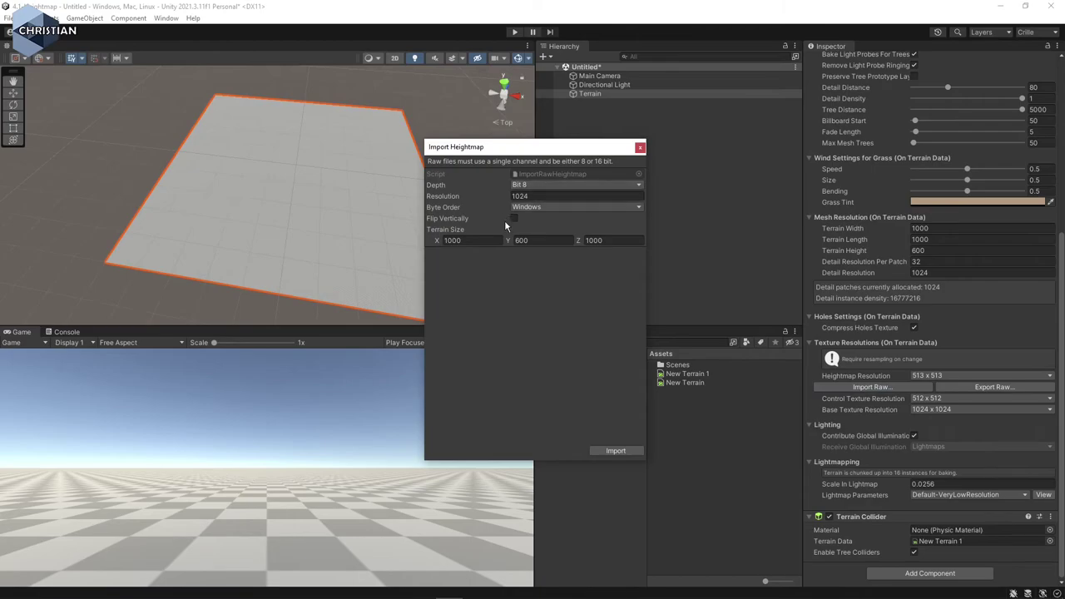
left_click(630, 451)
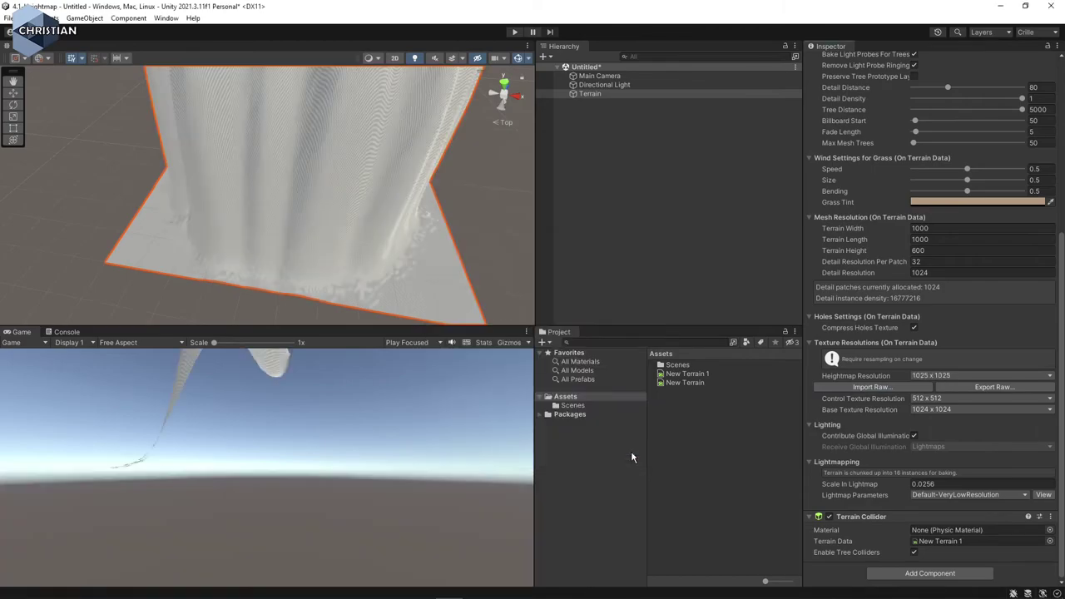
Set the terrain height to 30 and the detail resolution per patch to 60.
scroll(333, 202, "down", 5)
scroll(300, 216, "up", 3)
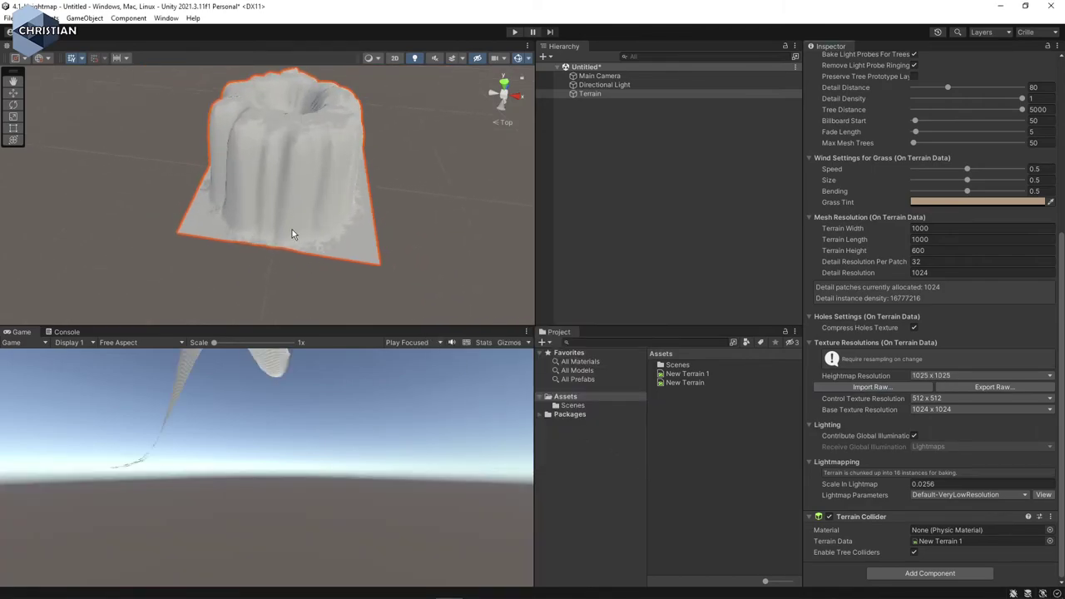
scroll(292, 215, "up", 3)
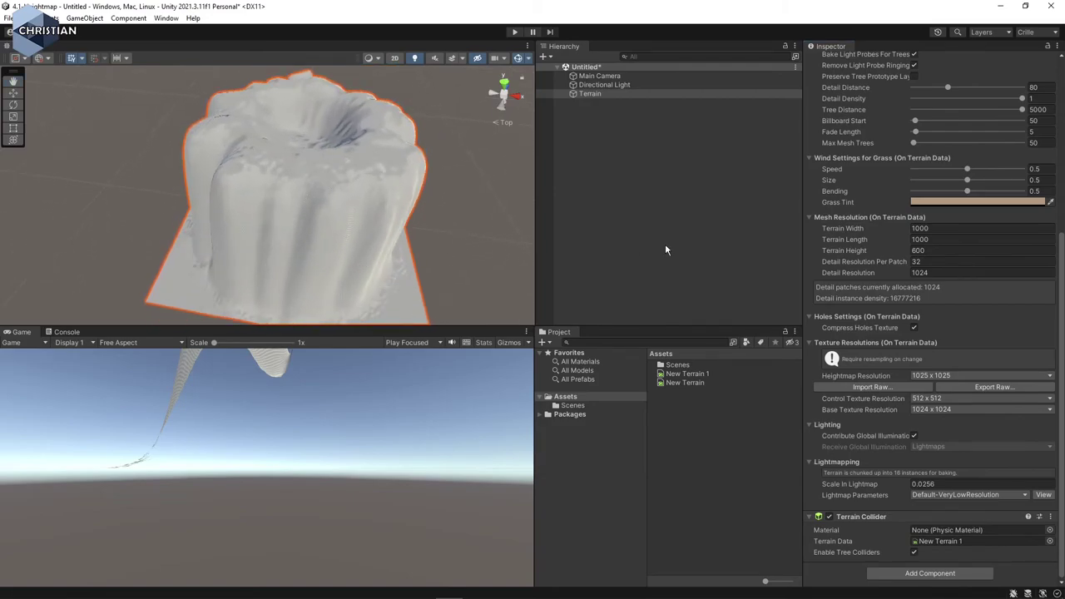
left_click(849, 249)
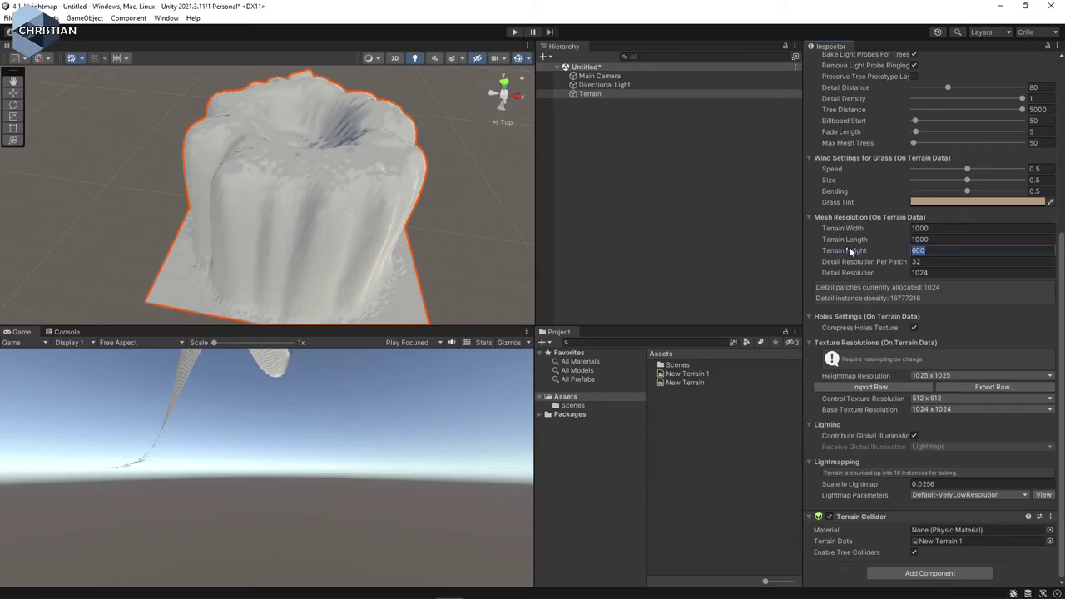
type("30")
key("Tab")
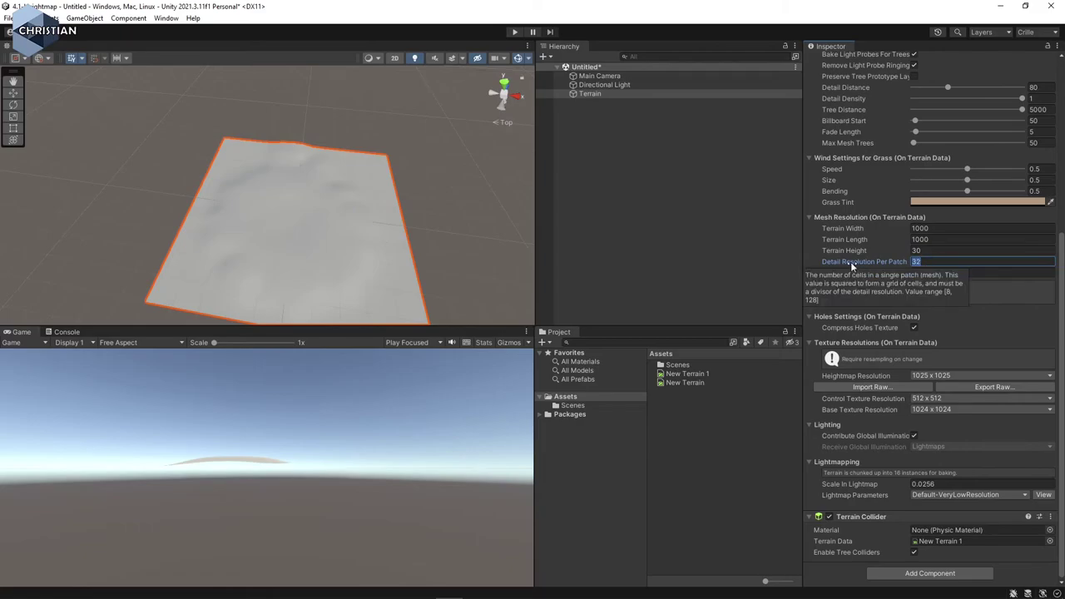
type("60")
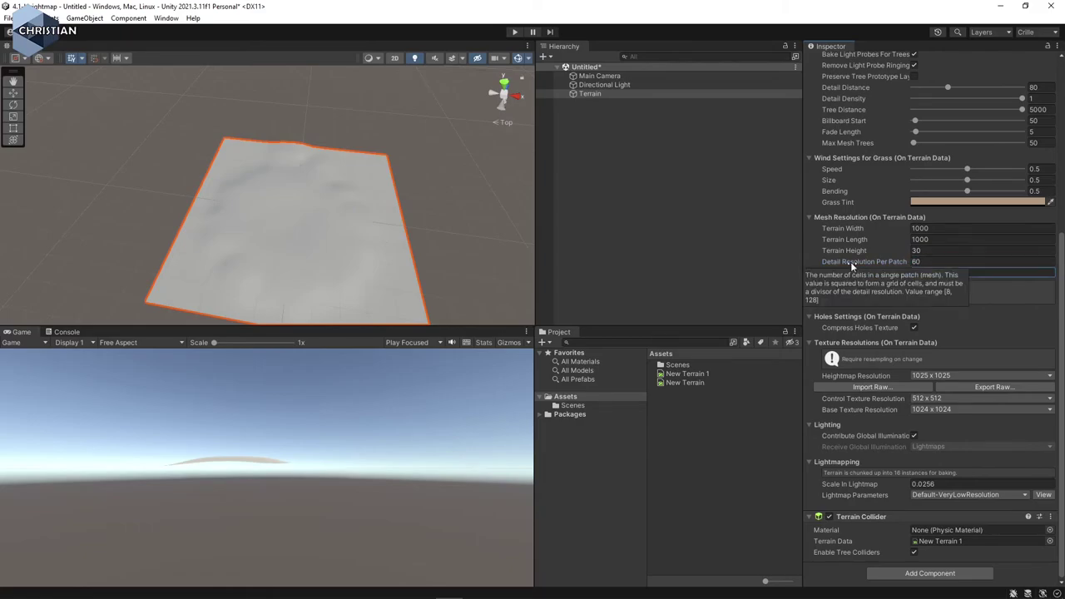
key("Tab")
Try a terrain height of 60 and raise it further to 150.
left_click(902, 253)
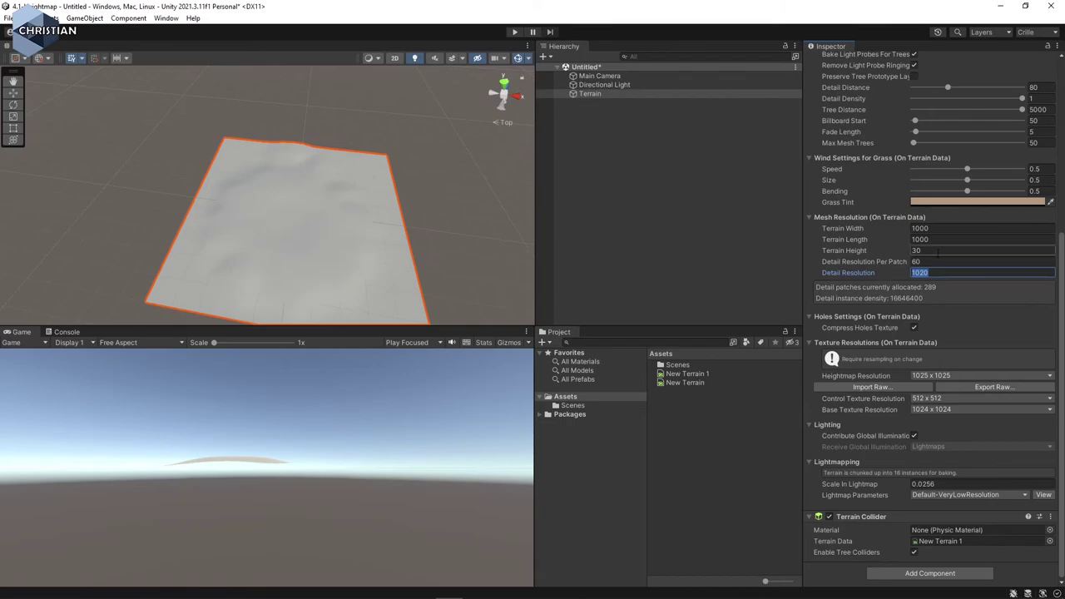
type("60")
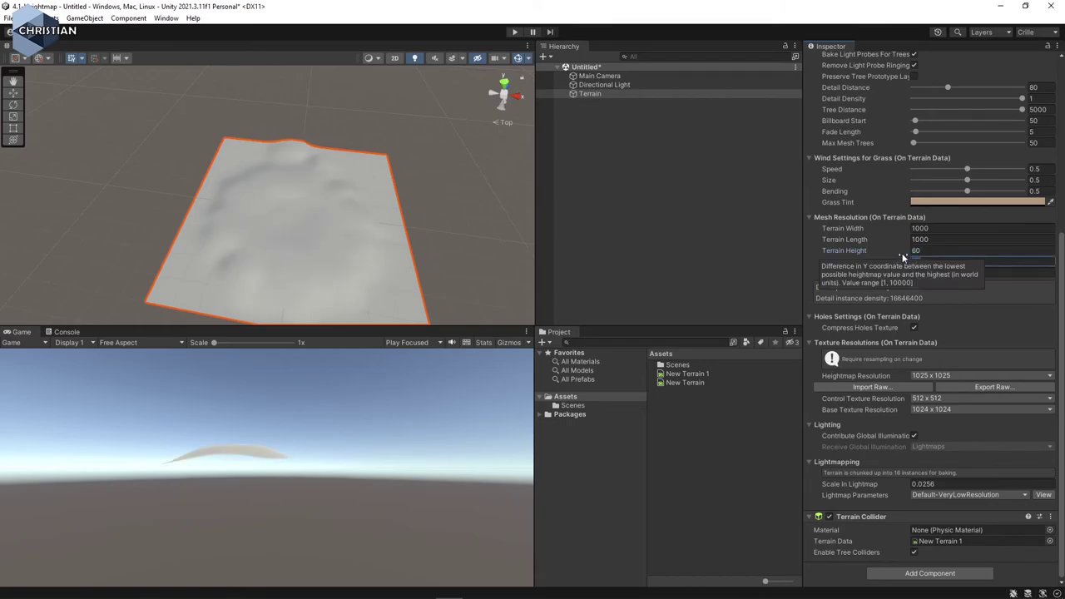
key("Tab")
left_click(876, 249)
type("150")
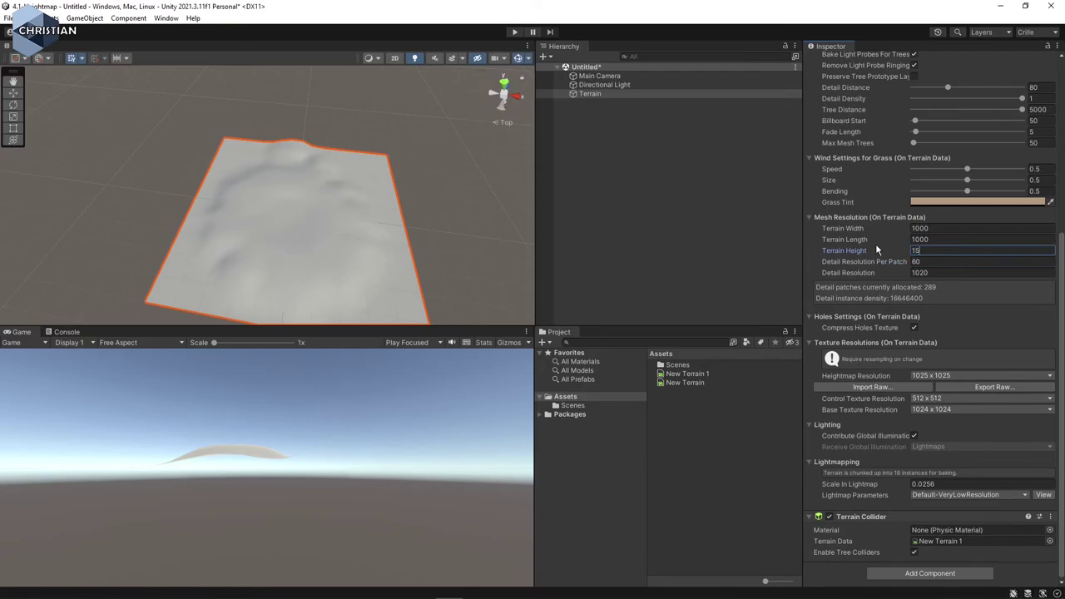
key("Tab")
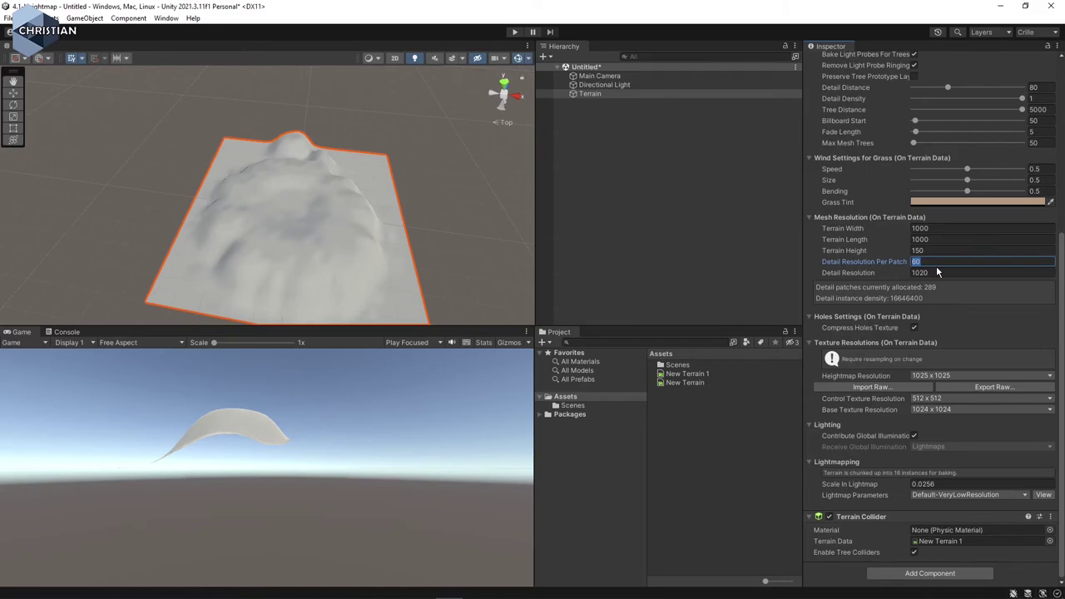
Examine the flower-shaped terrain's slopes and checkered surface up close from low viewing angles.
scroll(295, 258, "down", 2)
scroll(302, 252, "up", 2)
scroll(302, 254, "up", 3)
middle_click_drag(294, 268, 322, 143)
left_click_drag(322, 143, 316, 186, "alt")
middle_click_drag(321, 182, 352, 192)
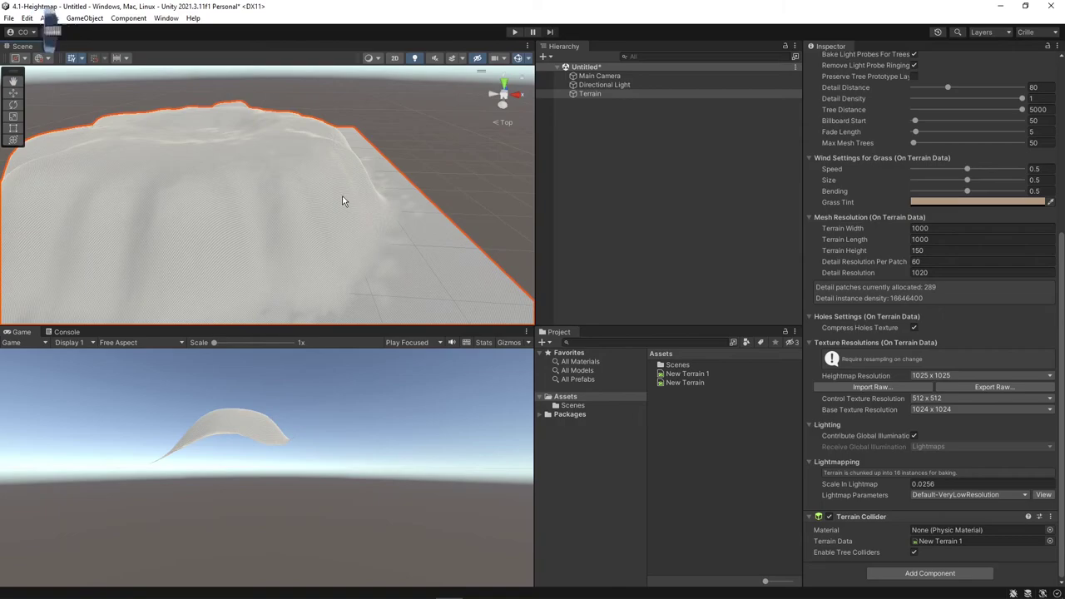
scroll(344, 198, "up", 4)
scroll(349, 211, "up", 3)
scroll(143, 235, "up", 3)
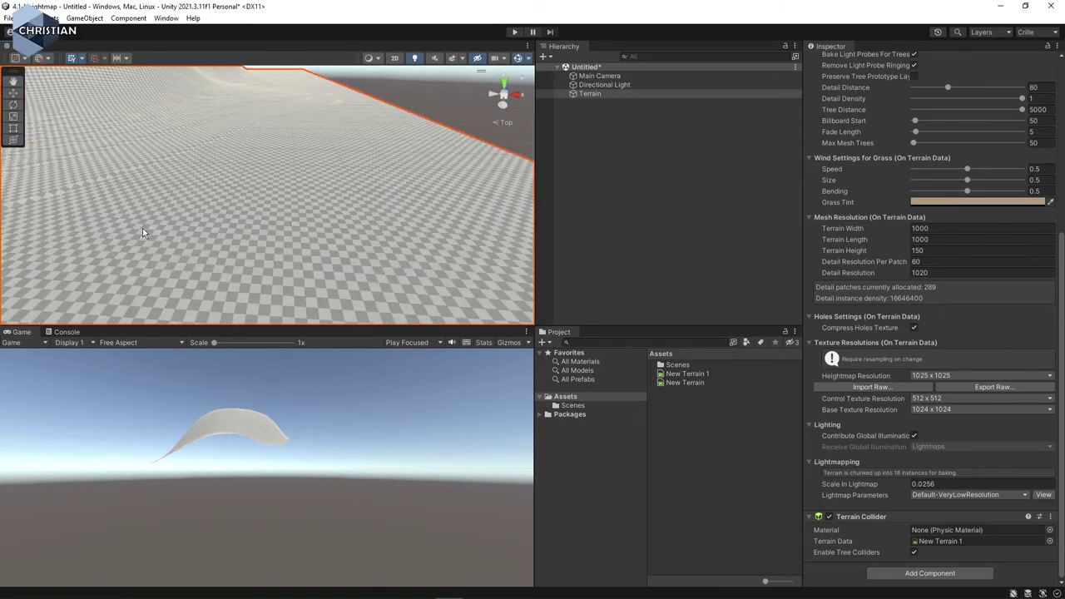
scroll(143, 234, "up", 5)
scroll(250, 236, "up", 3)
scroll(255, 234, "down", 6)
scroll(333, 216, "up", 2)
scroll(350, 235, "down", 5)
scroll(351, 233, "up", 5)
scroll(333, 234, "down", 1)
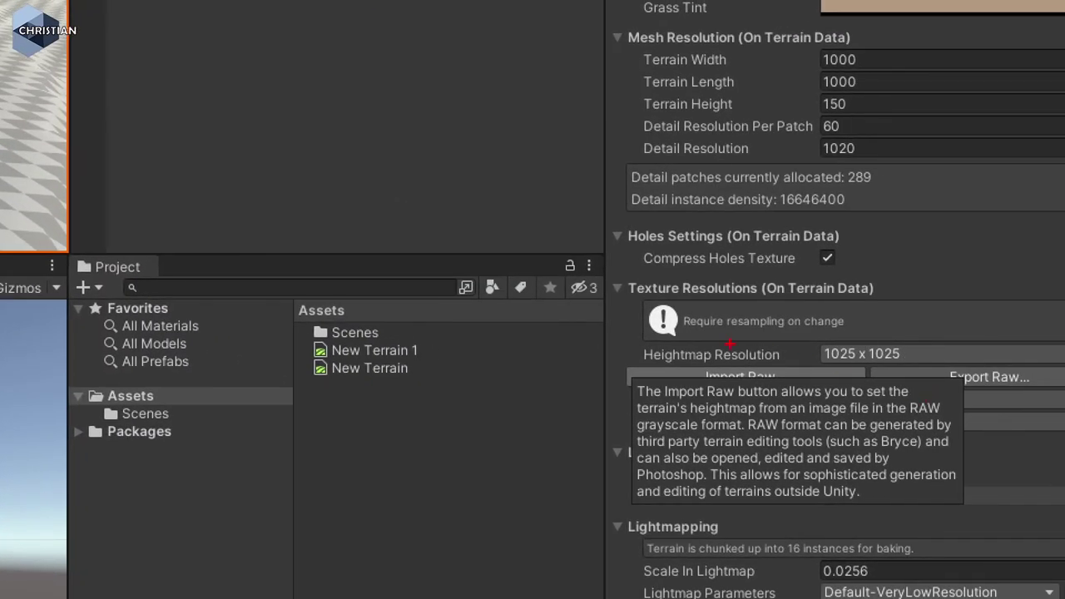
Reduce the heightmap resolution in stages to 513 x 513, 257 x 257 and finally 129 x 129.
left_click_drag(633, 359, 812, 365)
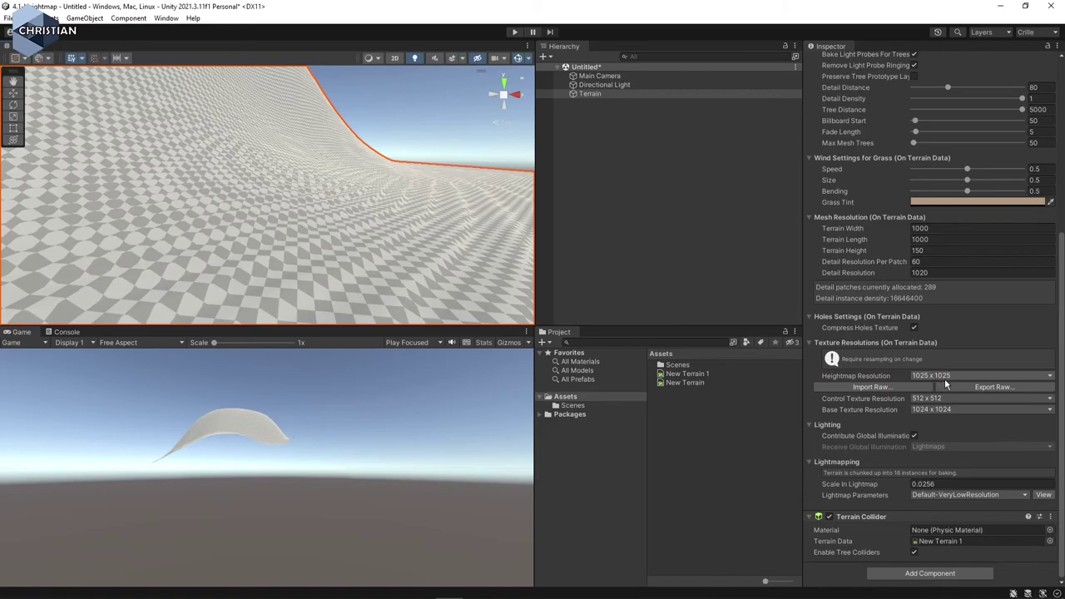
left_click(889, 355)
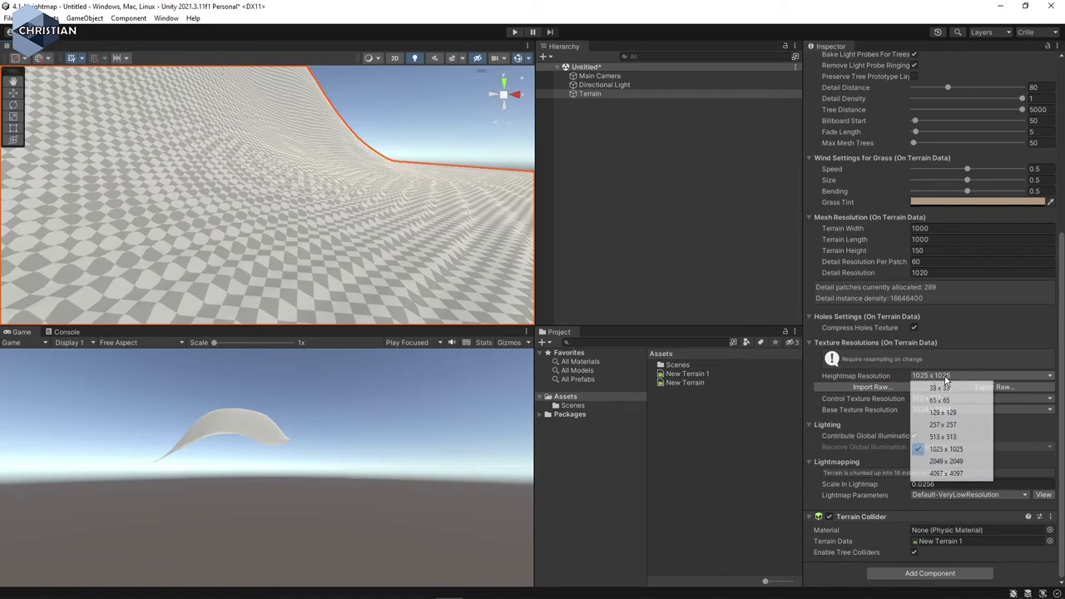
left_click(949, 438)
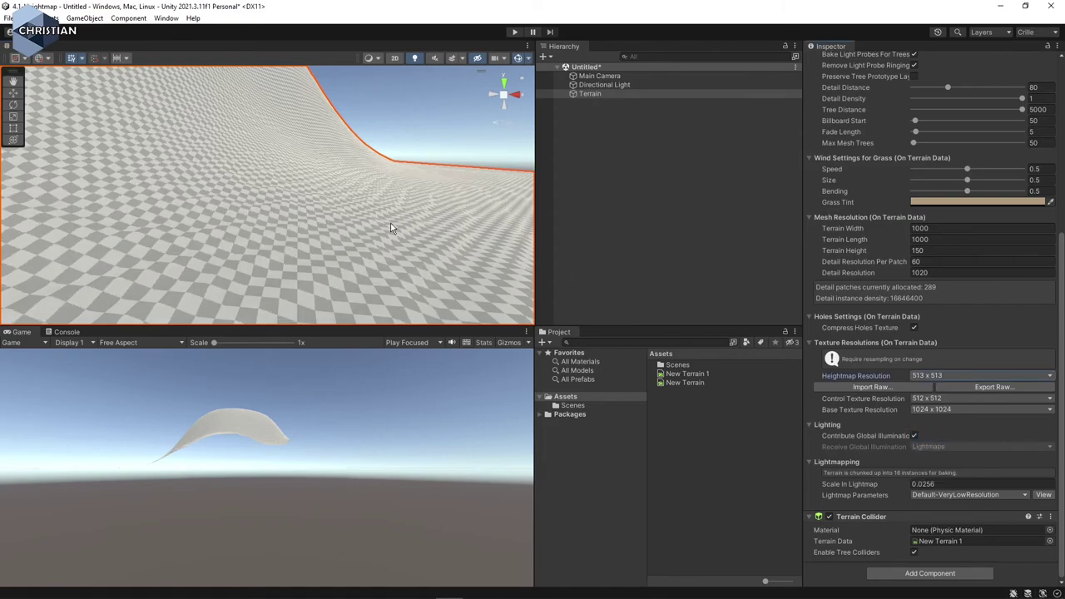
left_click(947, 379)
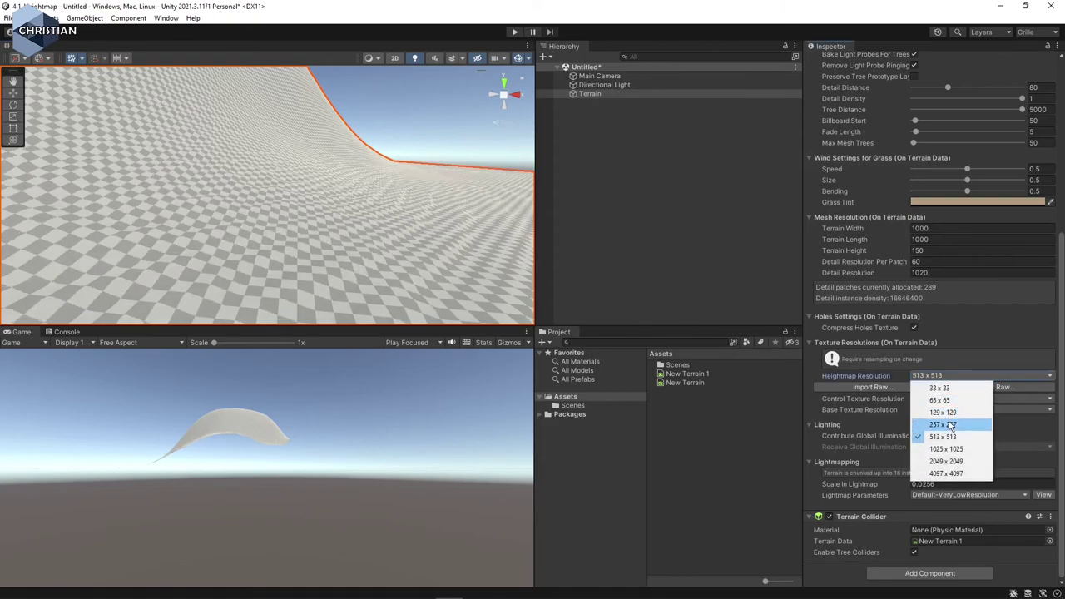
left_click(949, 424)
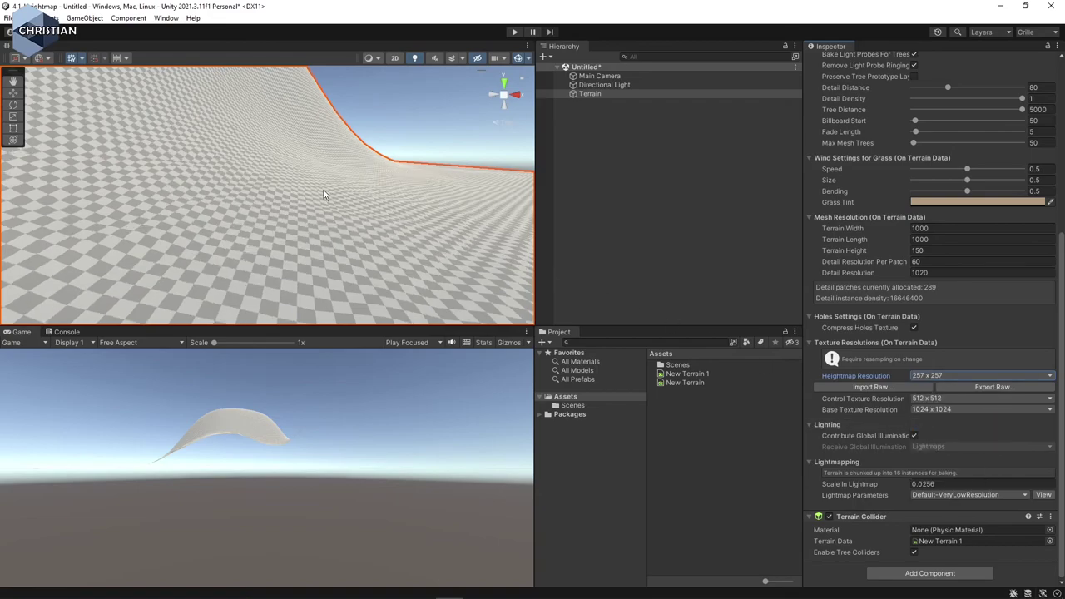
left_click(943, 376)
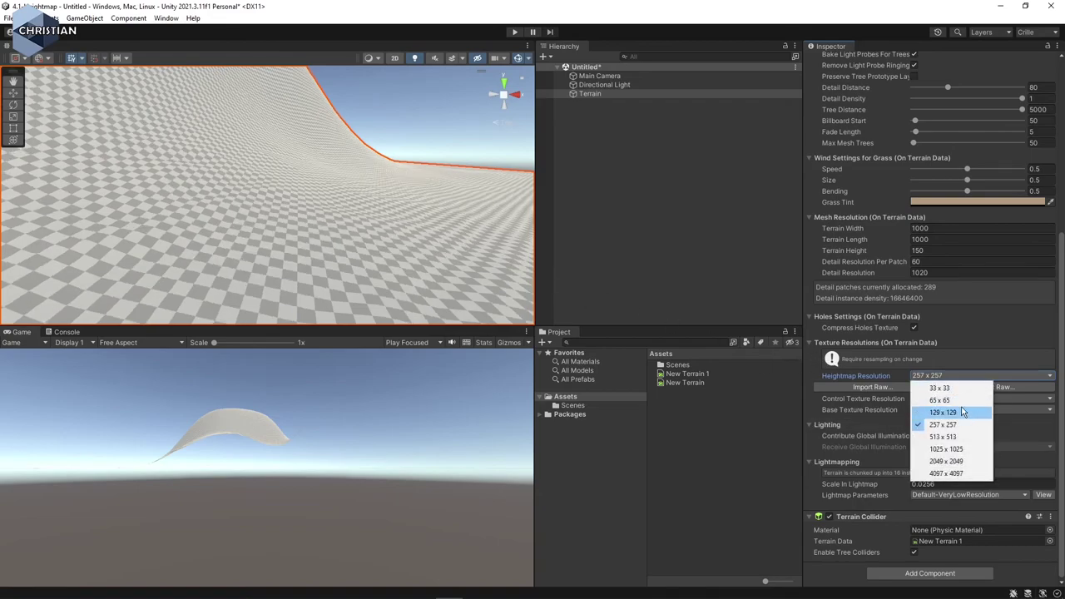
left_click(963, 413)
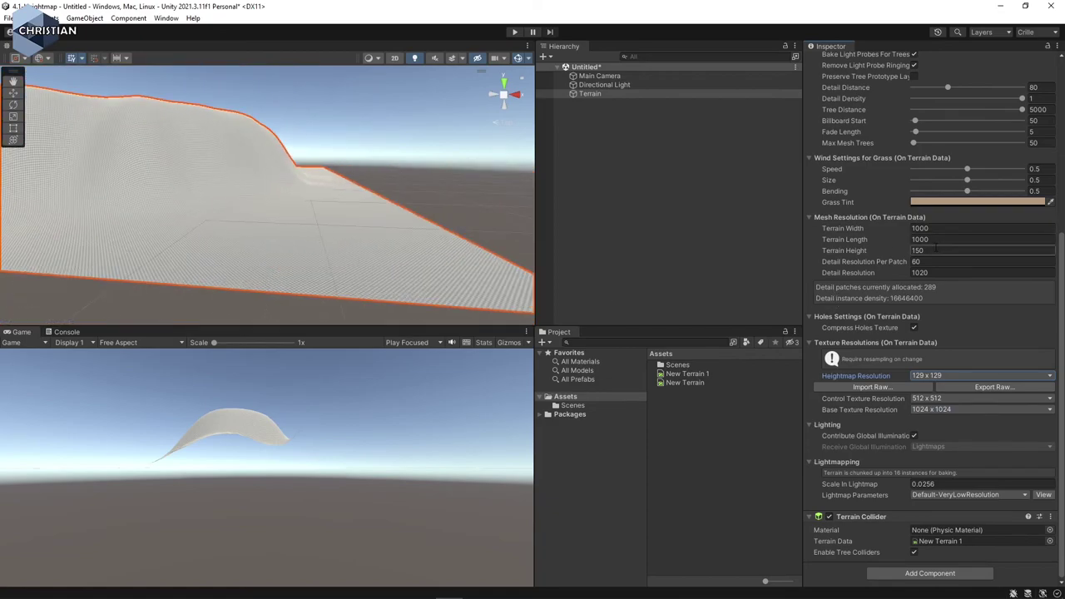
Raise the terrain's pixel error to 67 and inspect the simplified surface up close.
scroll(937, 252, "up", 5)
scroll(938, 252, "up", 2)
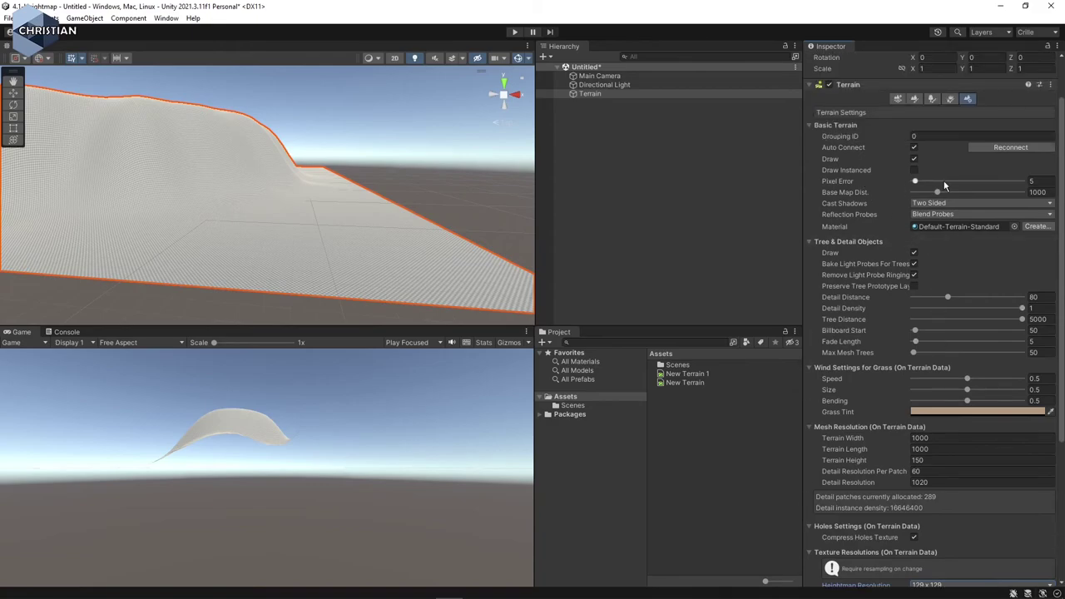
left_click_drag(915, 182, 949, 180)
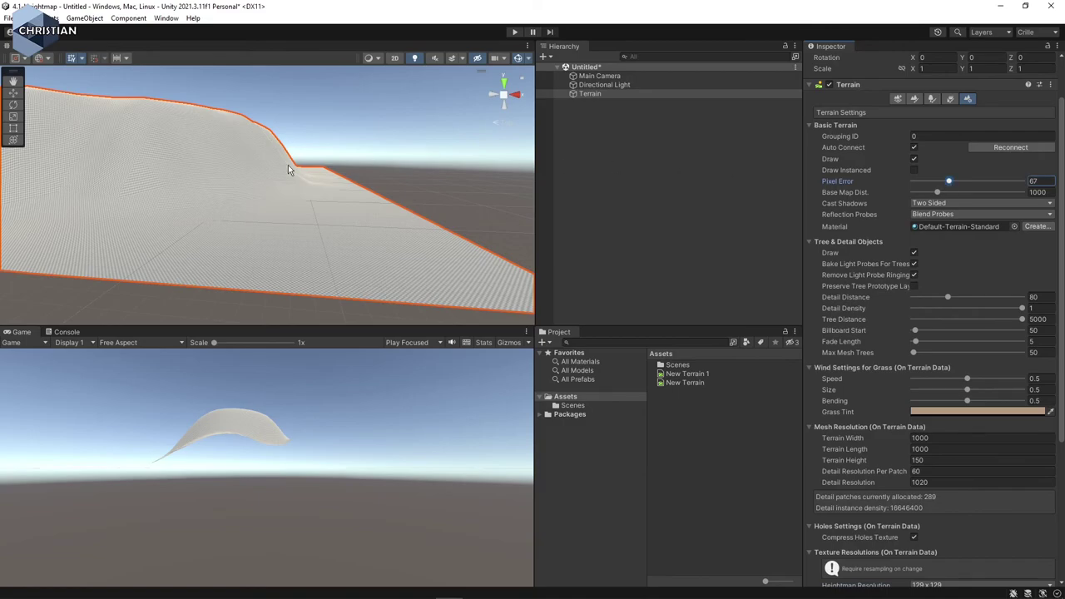
left_click_drag(284, 176, 272, 267)
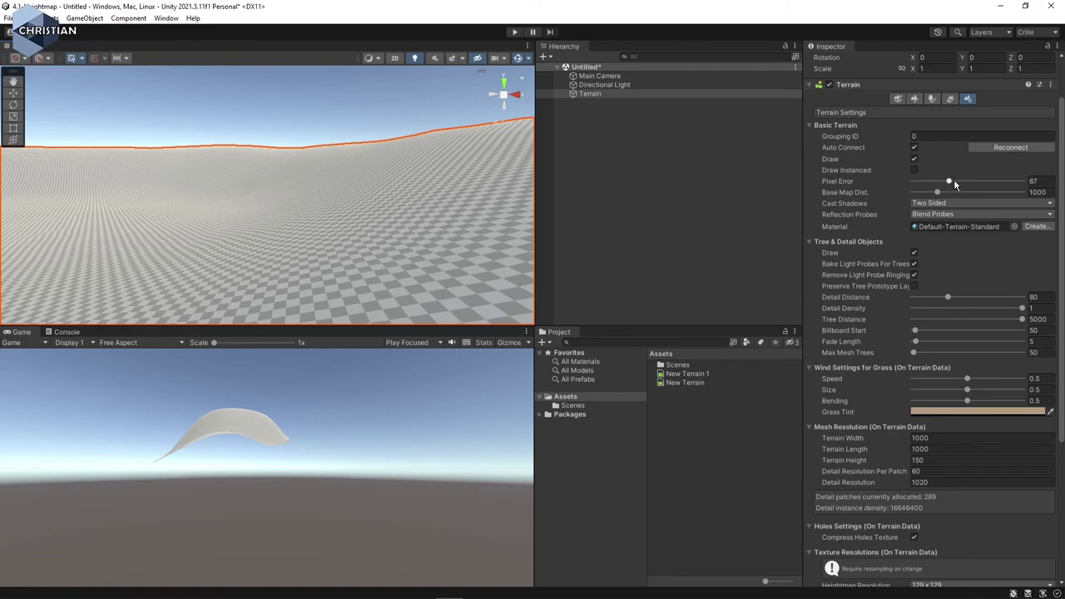
scroll(965, 419, "down", 5)
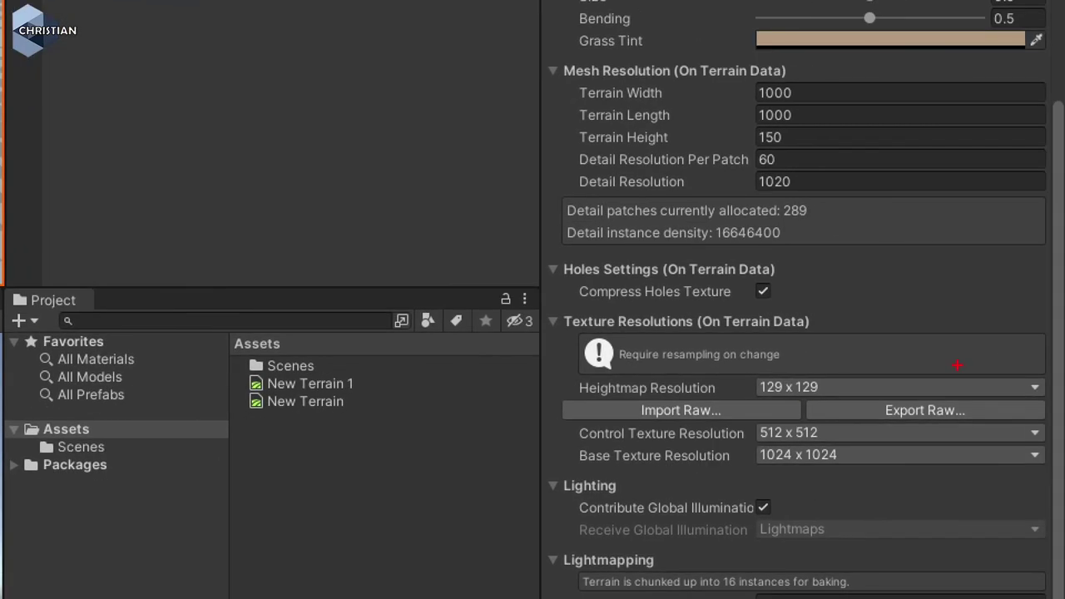
left_click_drag(761, 388, 824, 387)
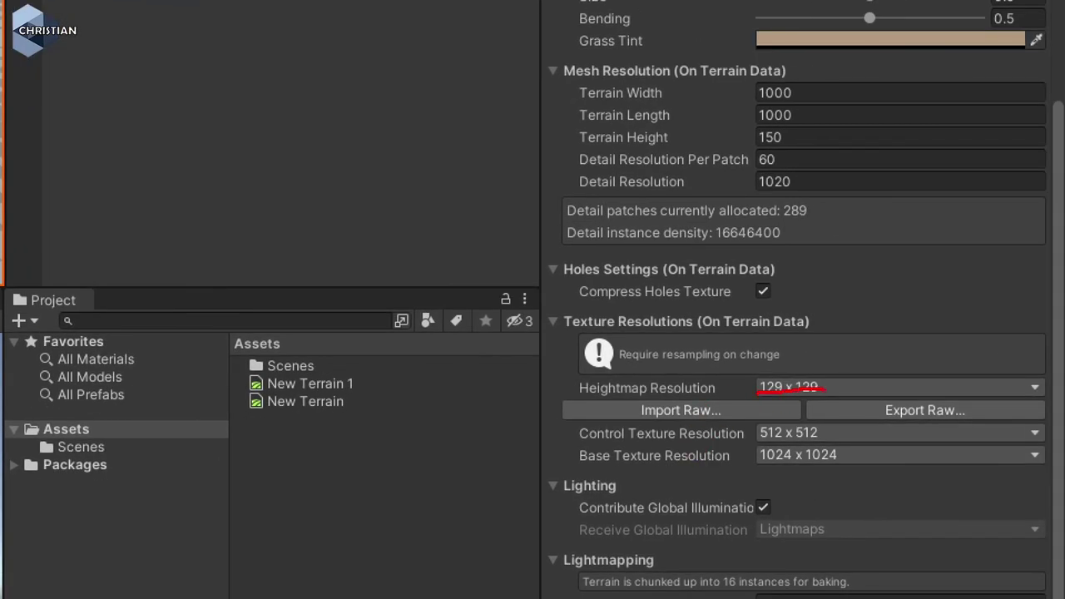